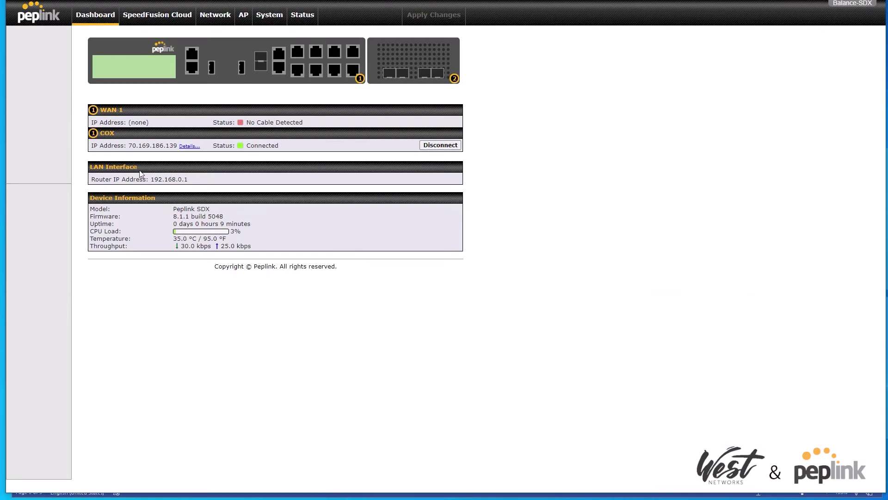
triple_click(149, 180)
double_click(188, 180)
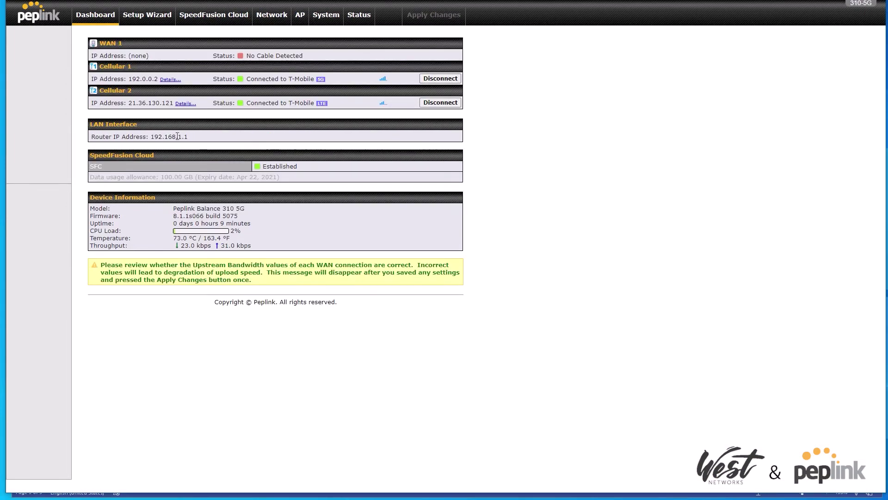
triple_click(177, 136)
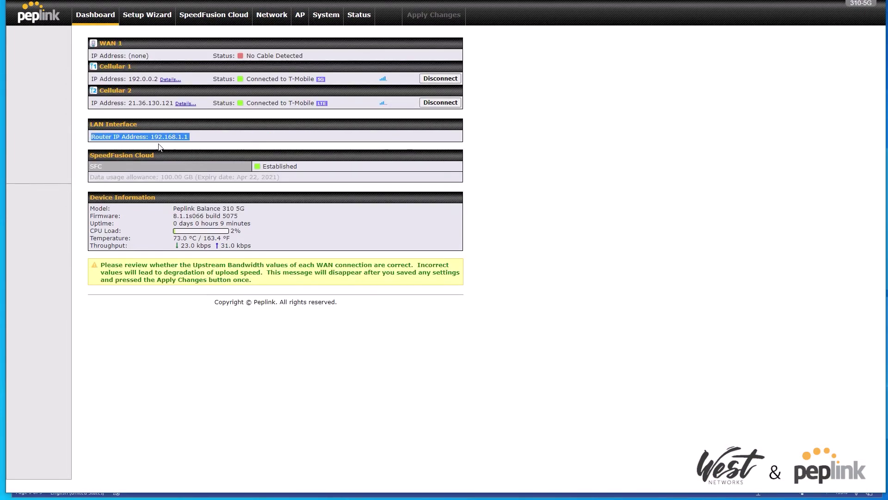
click(190, 140)
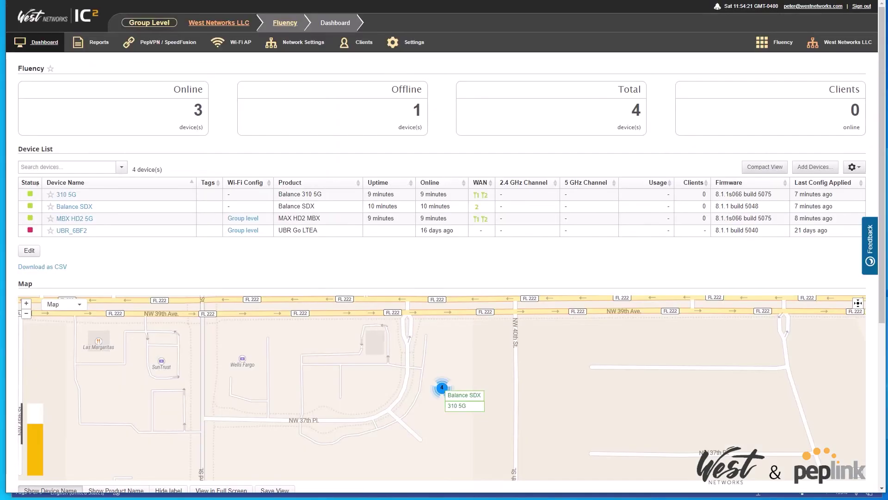
mouse_move(294, 42)
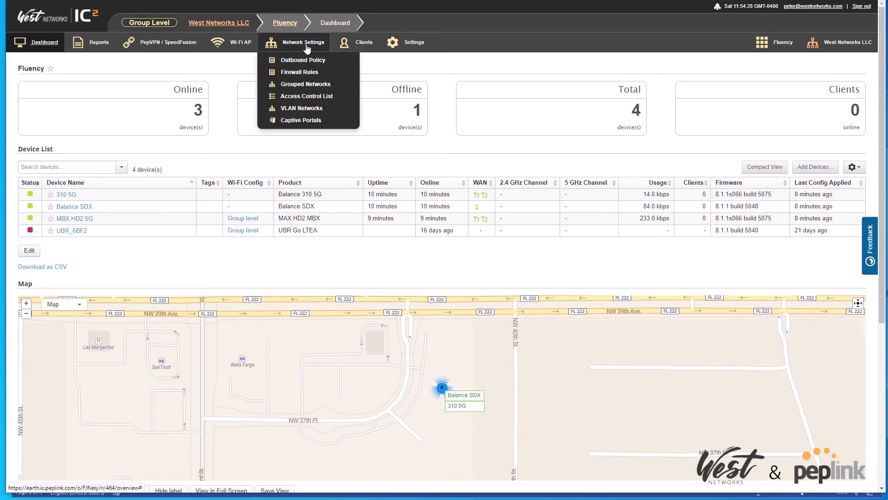
Step: Create VLAN network VLAN10-L2 with VLAN ID 10 and default IP 172.16.10.1
click(301, 119)
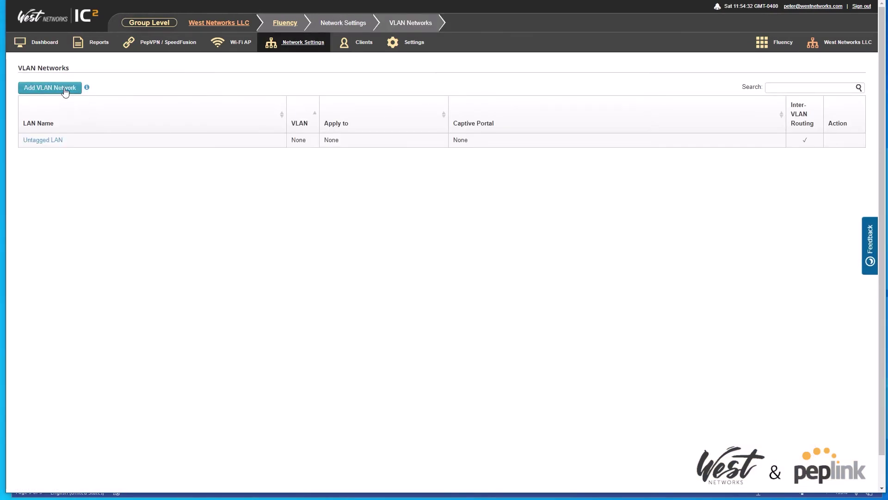
click(65, 90)
click(398, 128)
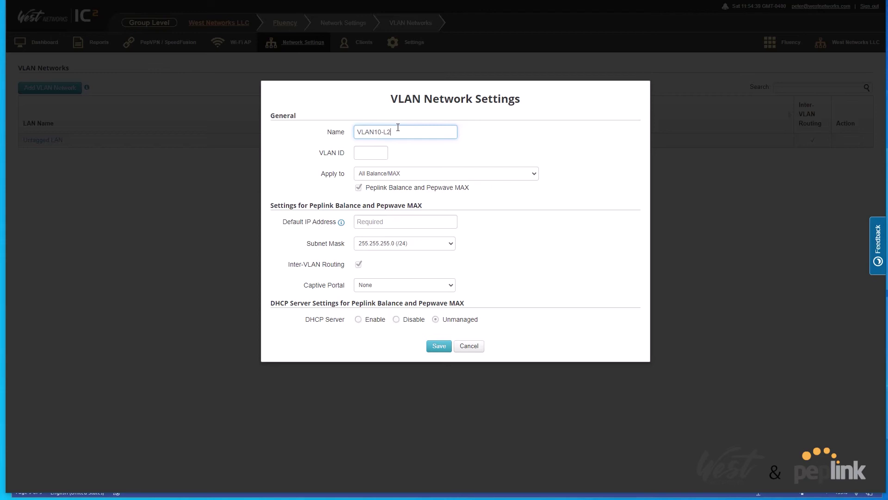
click(370, 155)
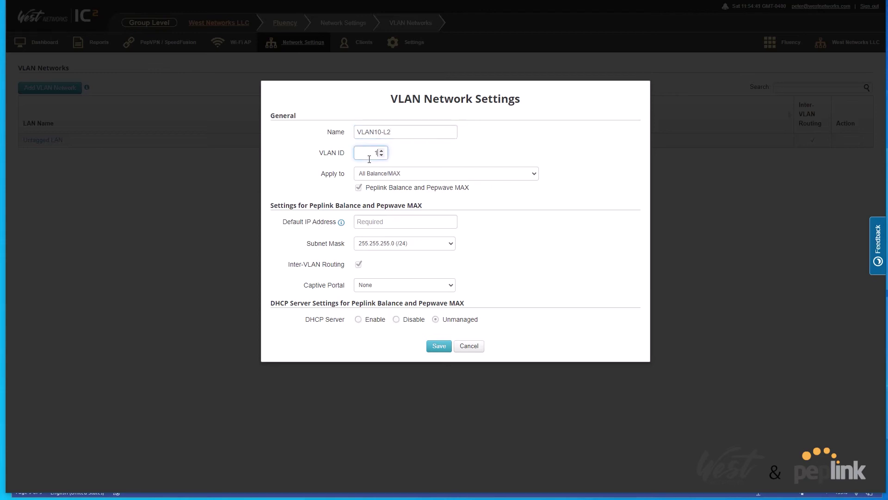
click(390, 220)
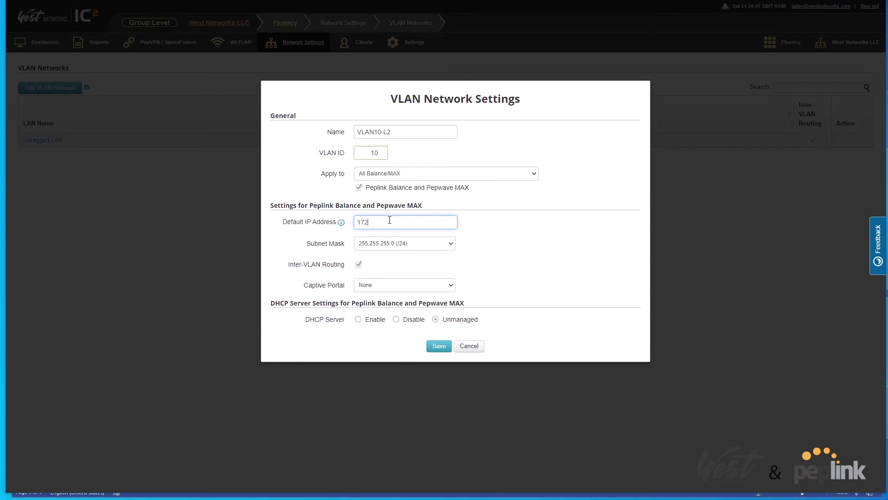
text(172.16.10.1)
click(486, 243)
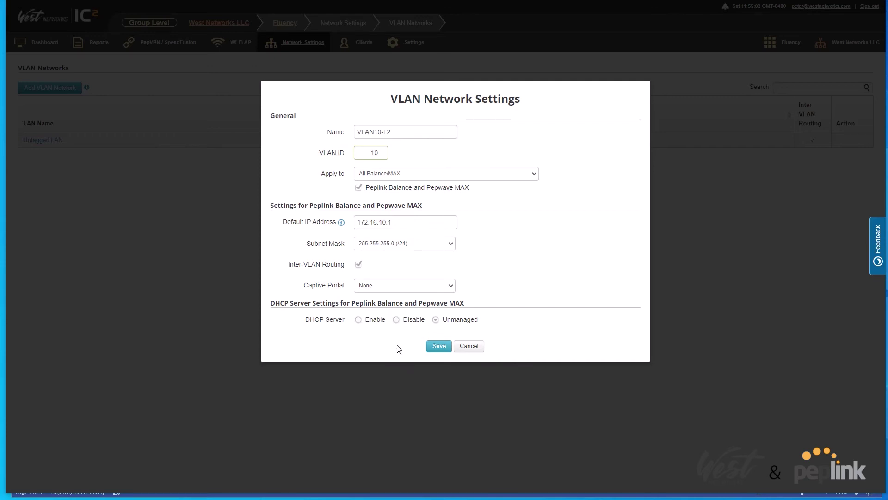
click(438, 347)
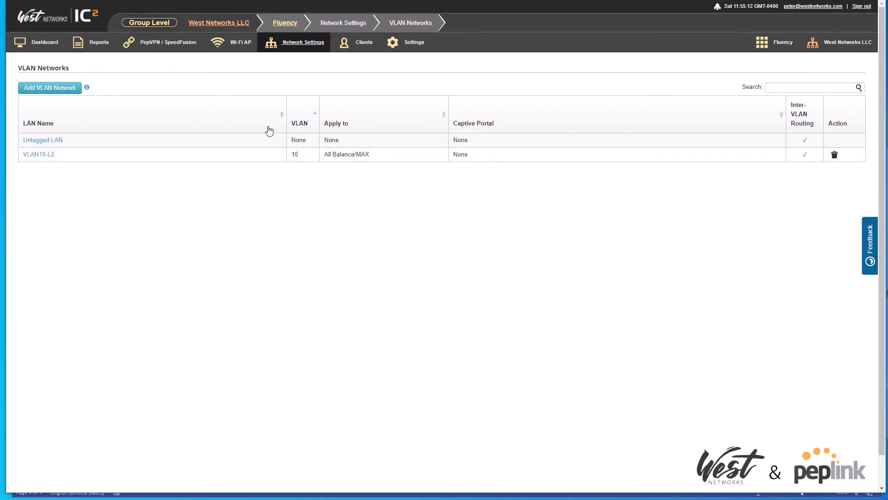
Step: Check the Balance SDX's VLAN10-L2 LAN settings unchanged, then go to the 310 5G's Network page
click(52, 42)
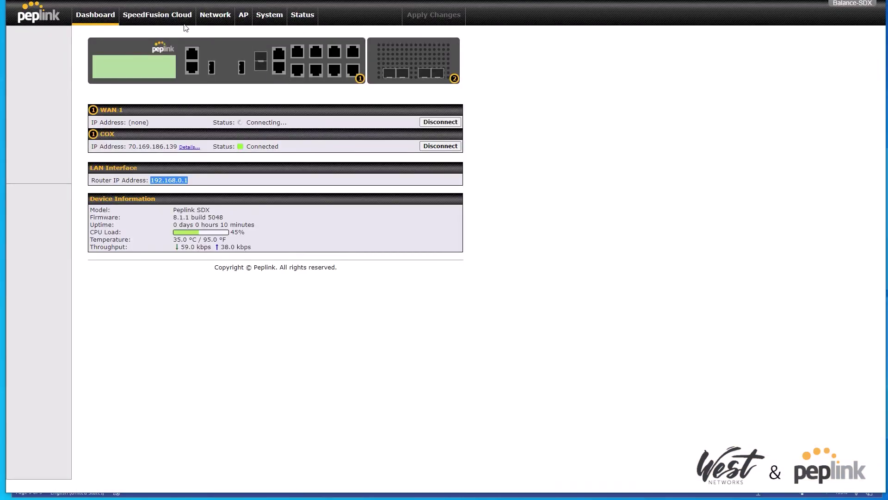
click(222, 20)
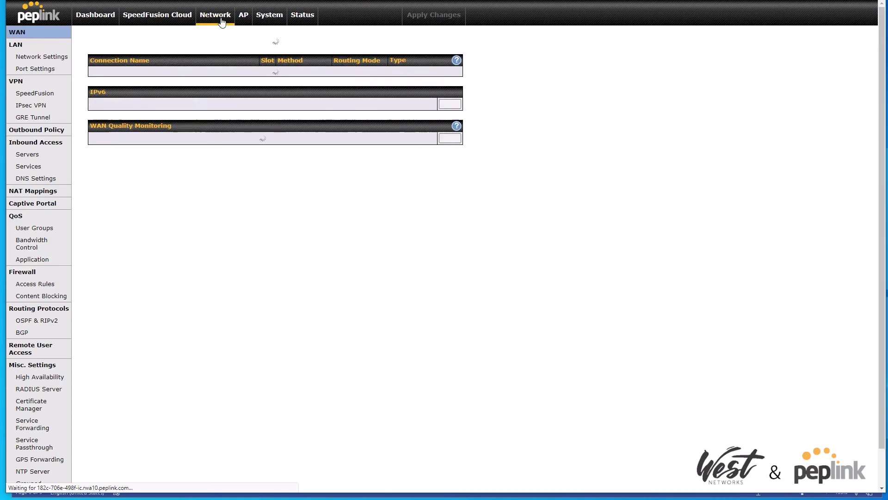
click(34, 57)
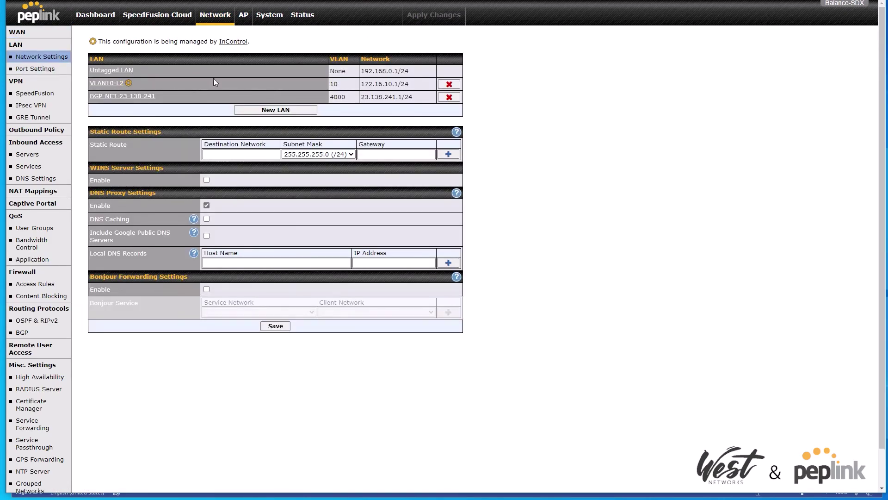
click(107, 83)
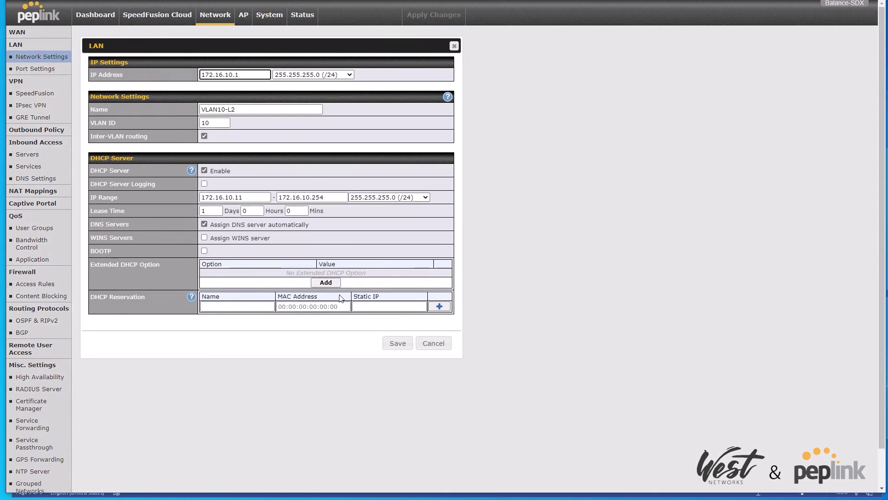
click(432, 343)
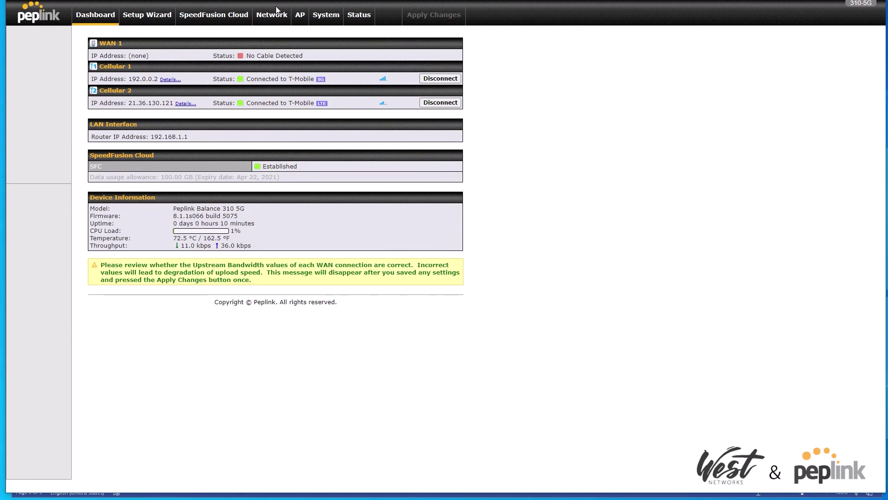
click(277, 17)
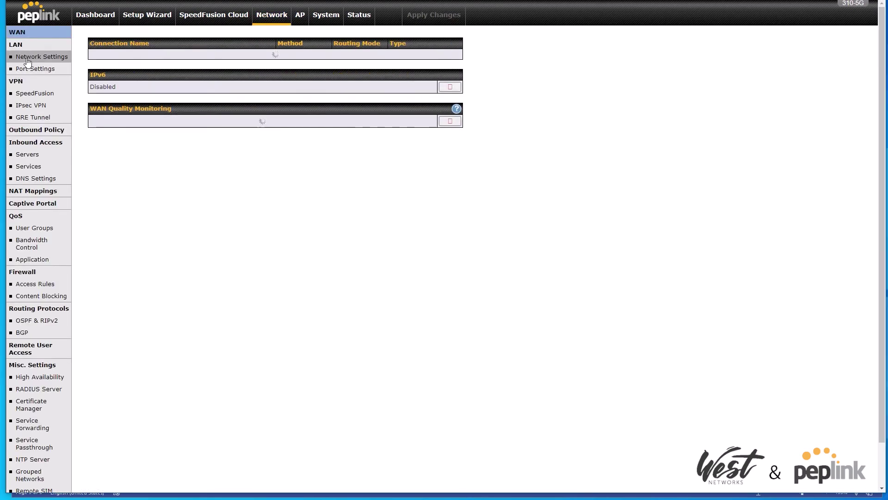
Step: Set the 310 5G's VLAN10-L2 IP to 172.16.10.2, disable its DHCP server, save and apply
click(27, 62)
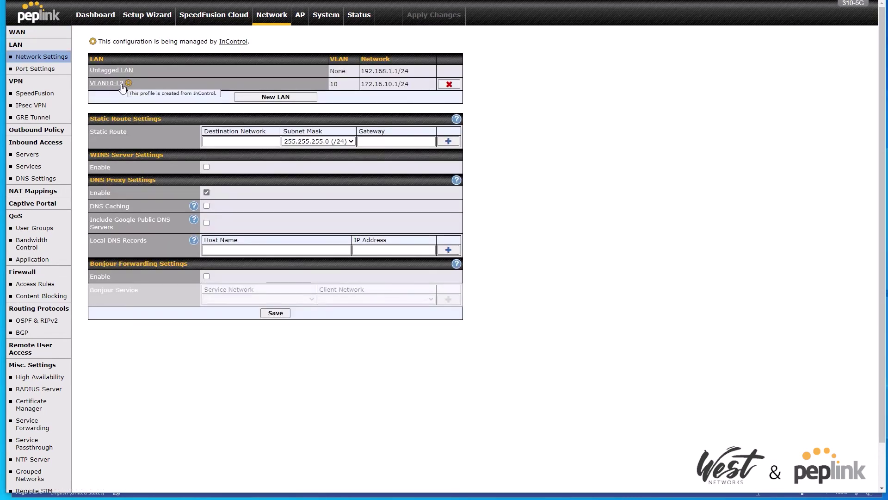
click(109, 82)
key(BackSpace)
text(2)
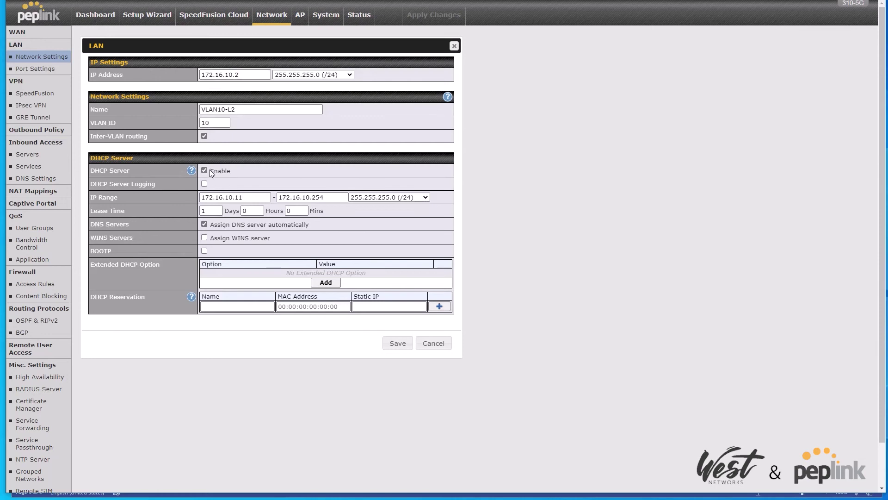
click(204, 170)
click(394, 345)
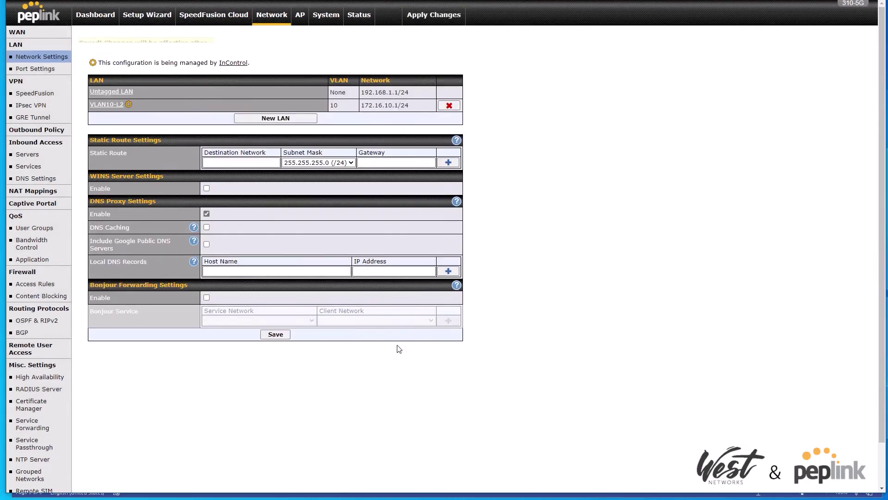
click(438, 18)
click(438, 18)
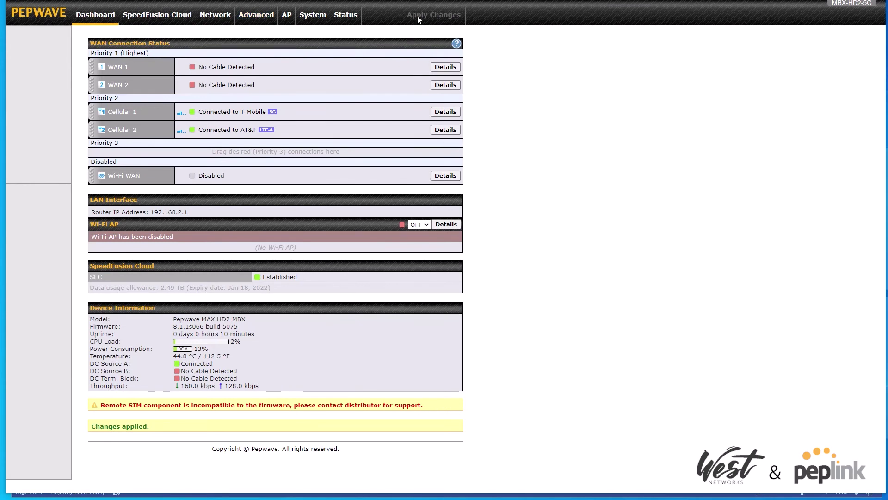
Step: Change the MBX's VLAN10-L2 address to end in 3, disable DHCP, apply, and return to InControl 2
click(215, 16)
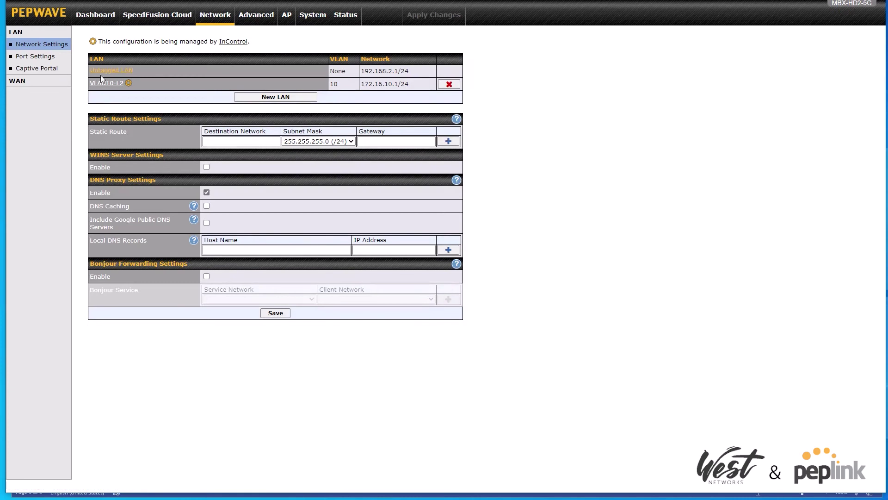
click(101, 84)
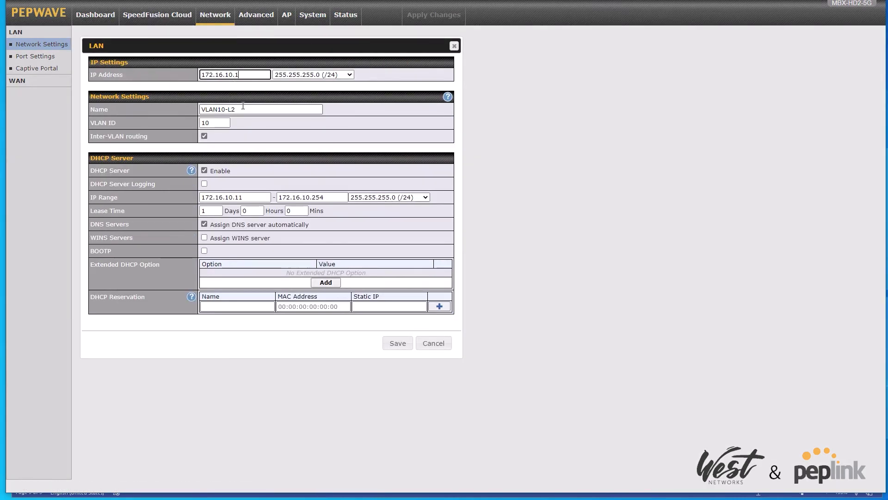
text(3)
click(204, 170)
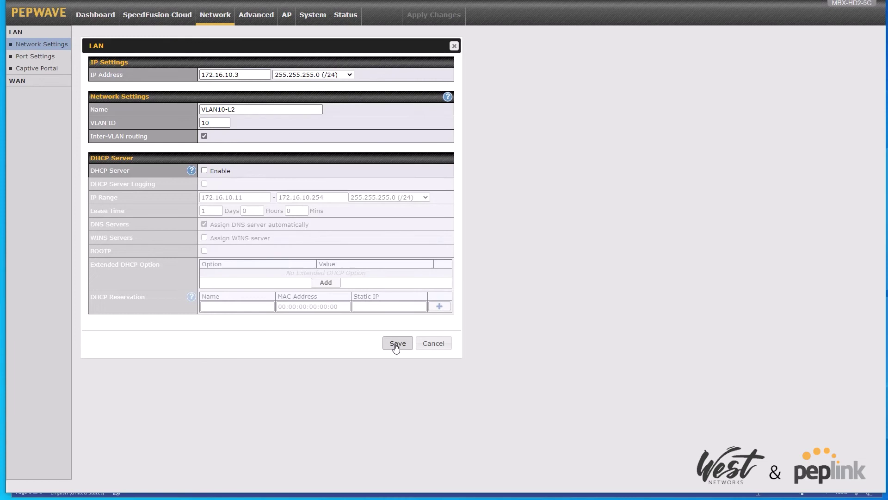
click(396, 347)
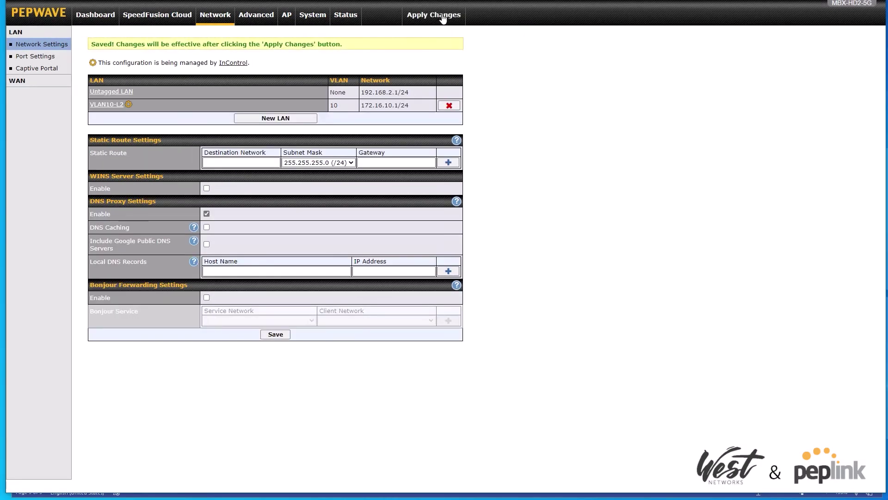
click(442, 19)
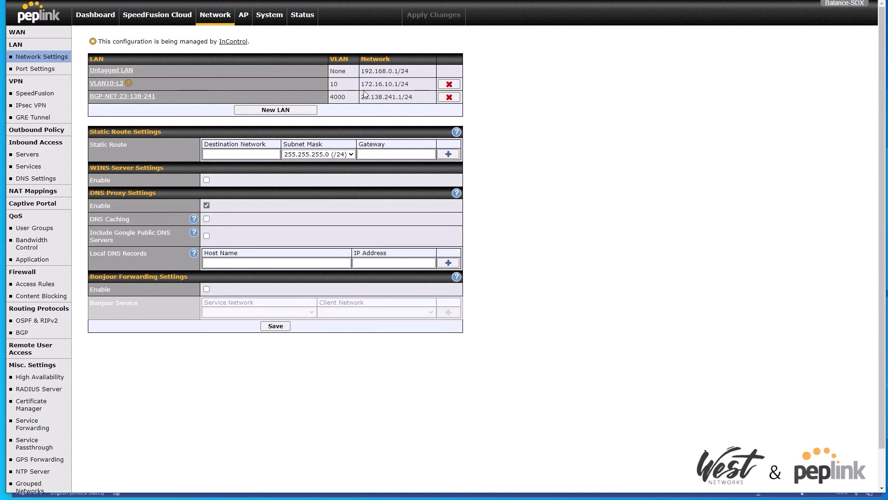
click(101, 17)
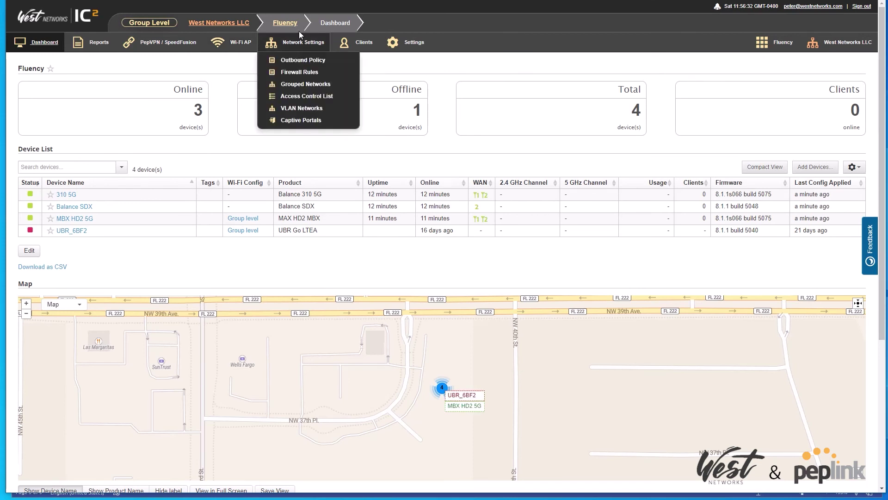
Step: Enable PepVPN / SpeedFusion for the group and start a new profile
mouse_move(163, 45)
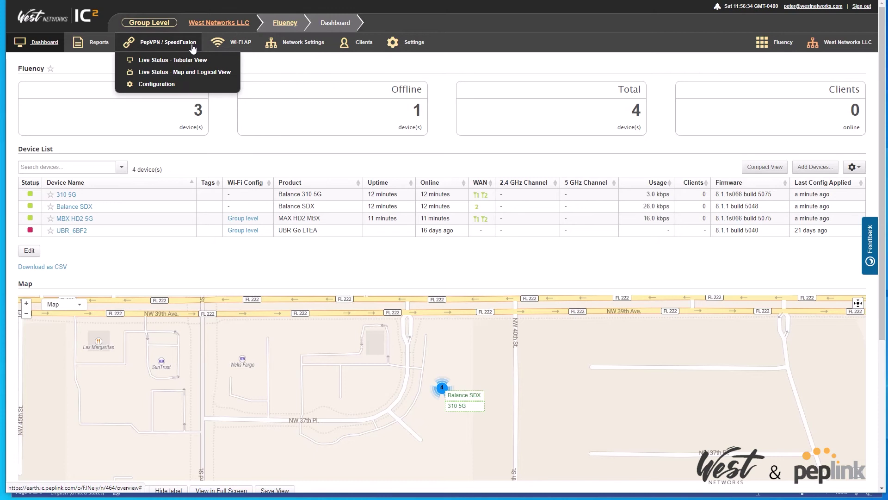
click(165, 86)
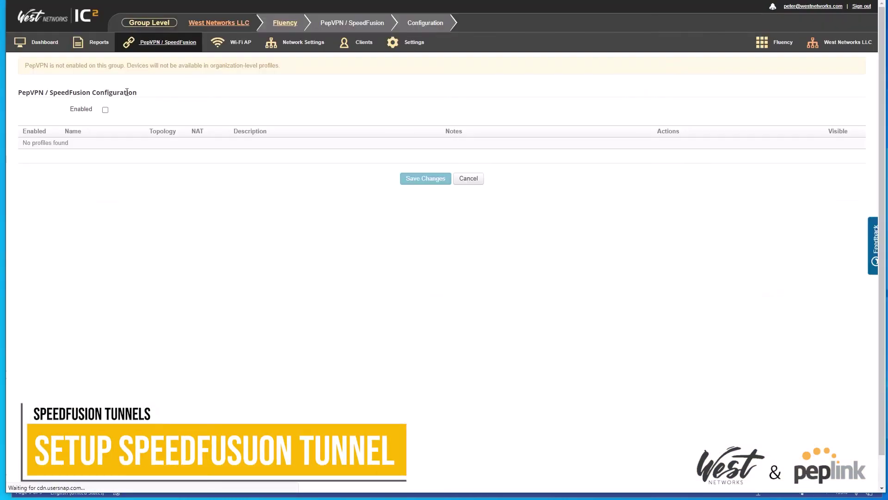
click(105, 109)
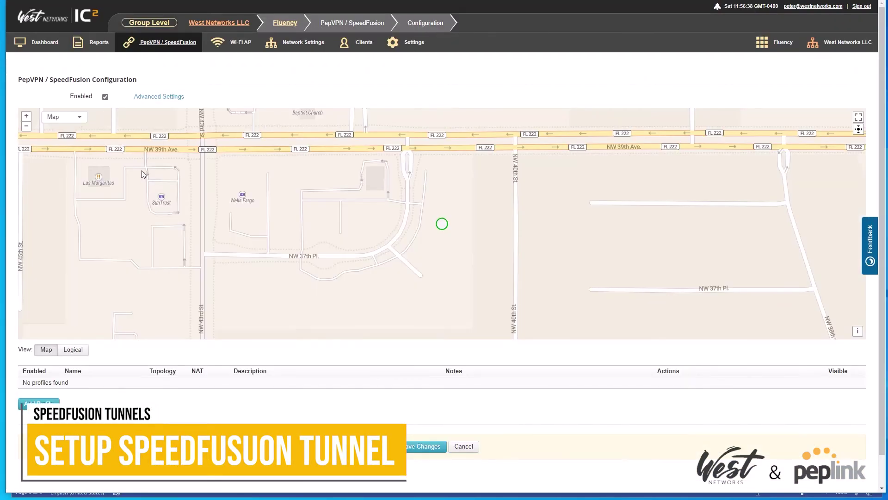
click(39, 404)
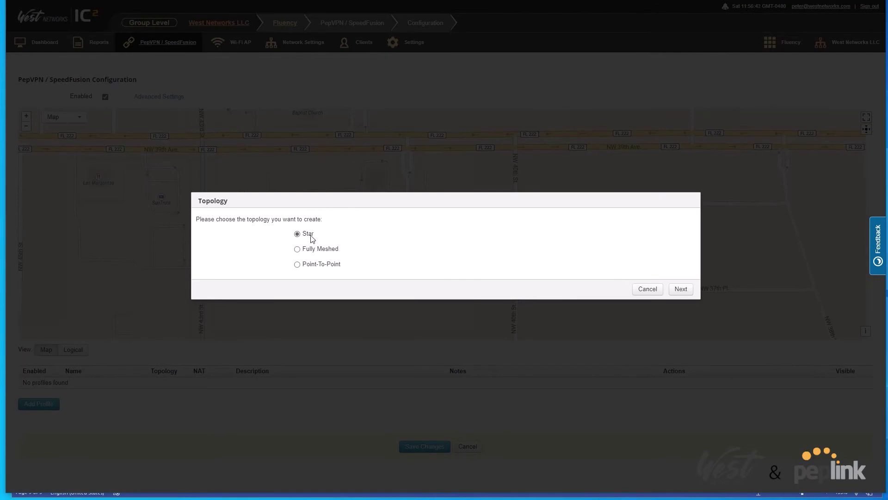
Step: Choose Star topology with hub Balance SDX and endpoints 310 5G and MBX HD2 5G
click(681, 291)
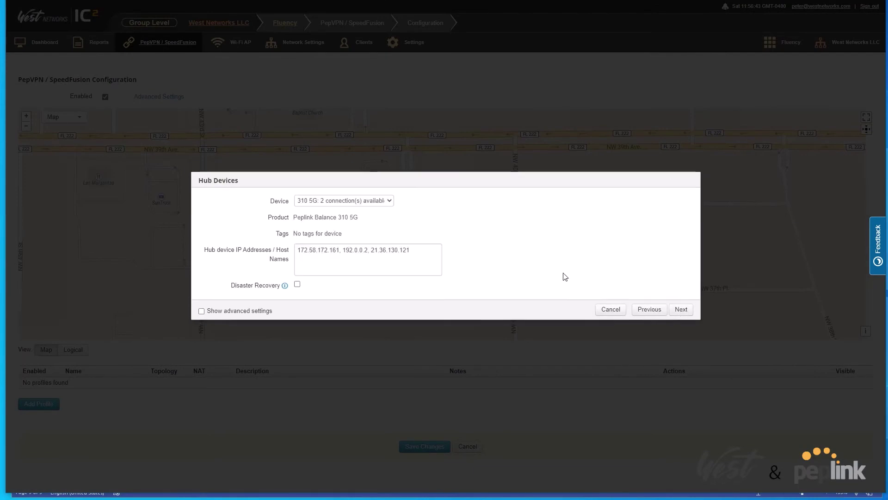
click(348, 202)
click(337, 220)
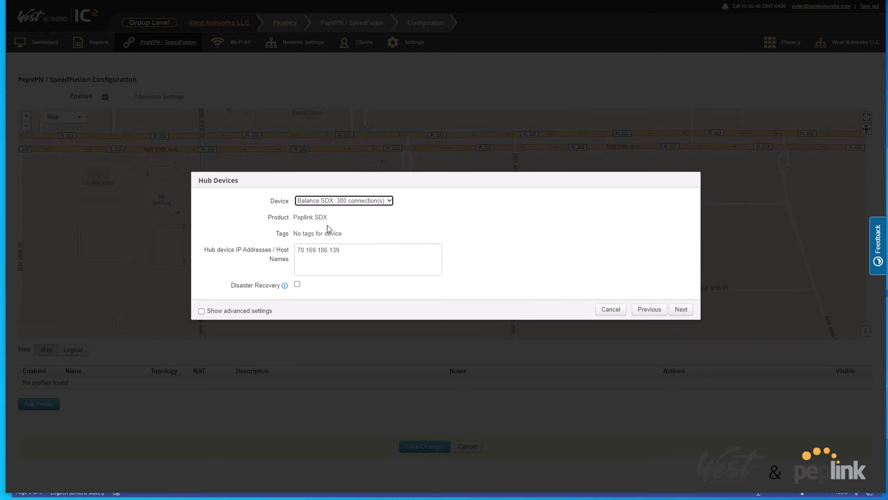
click(681, 310)
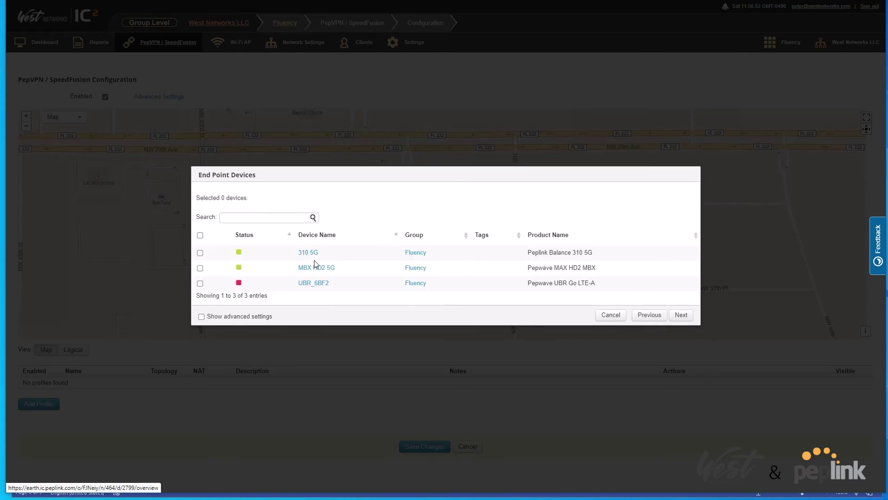
click(200, 252)
click(200, 268)
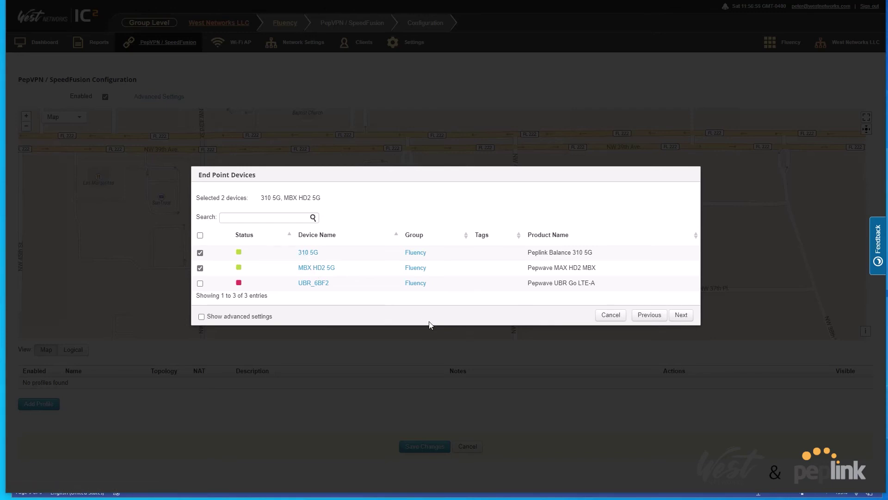
click(682, 316)
click(305, 135)
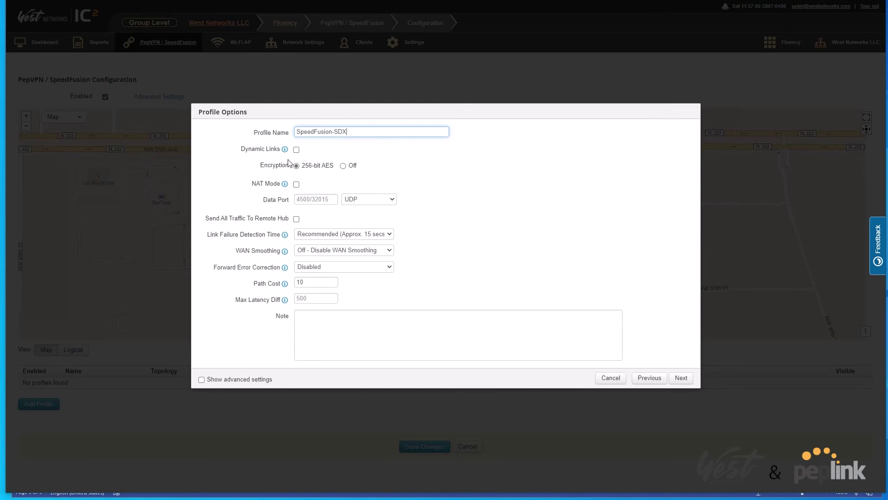
Step: Show the profile's advanced settings and bring up the Advanced Link Settings for both links
click(202, 380)
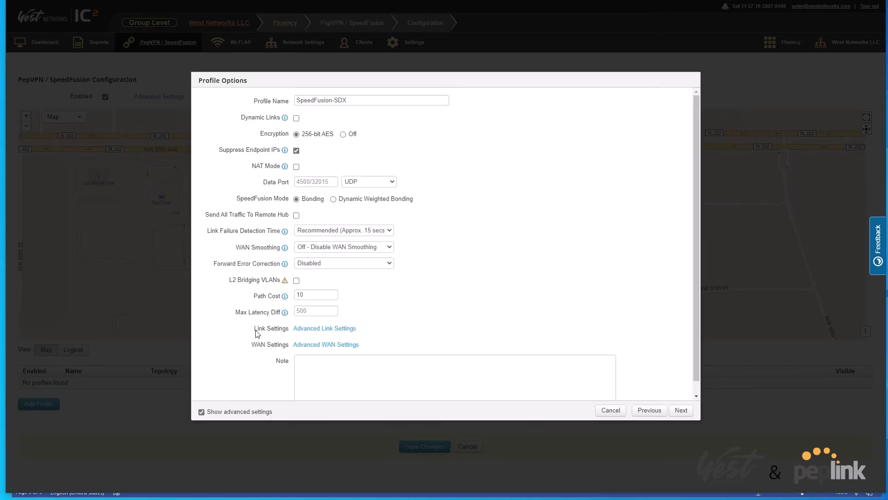
drag(254, 327, 375, 337)
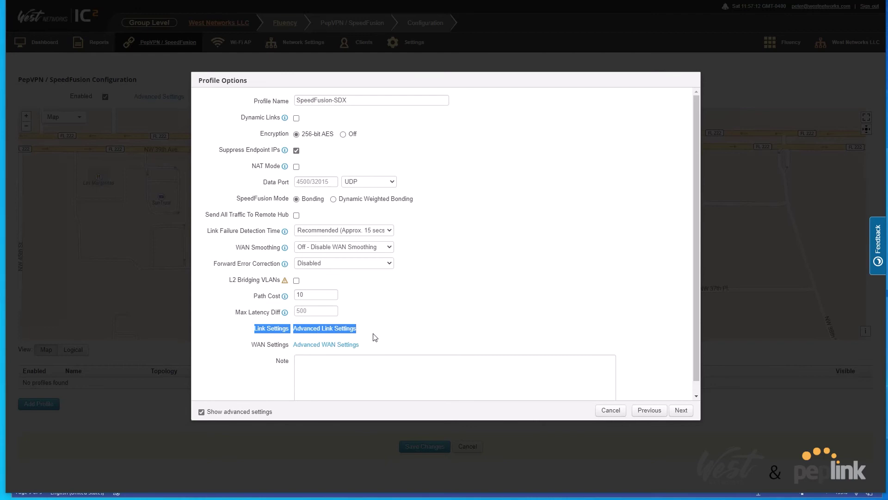
drag(260, 338, 353, 343)
click(370, 347)
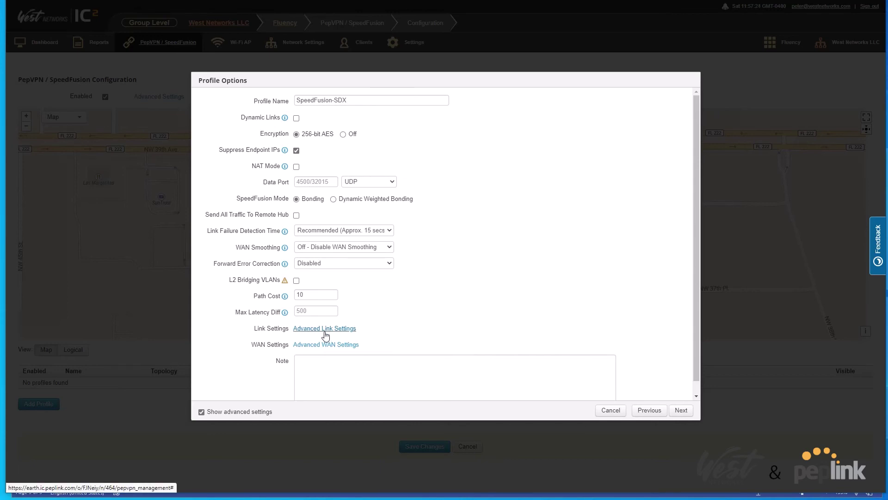
click(324, 328)
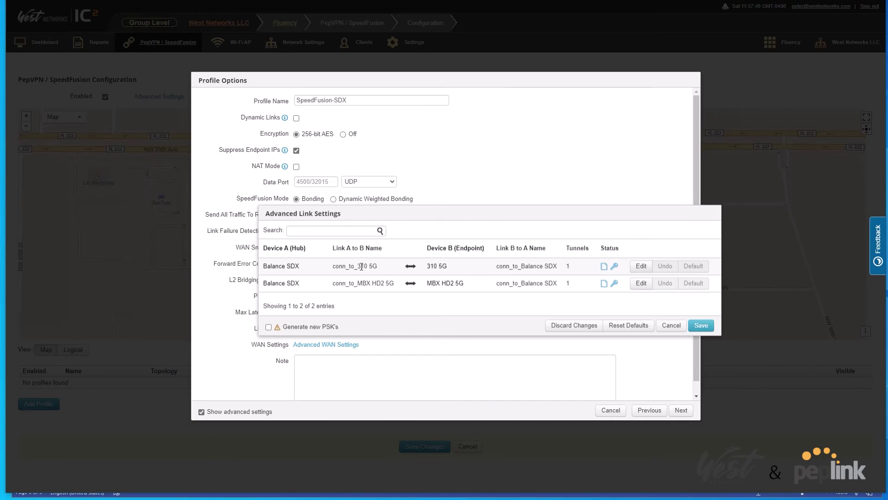
Step: Add a secondary tunnel named VLAN10-L2 on both sides of the Balance SDX to 310 5G link
click(642, 266)
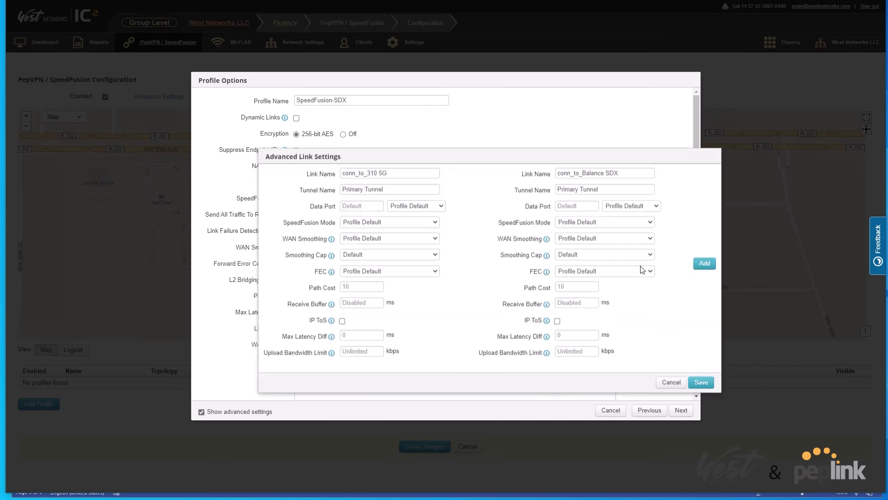
click(703, 265)
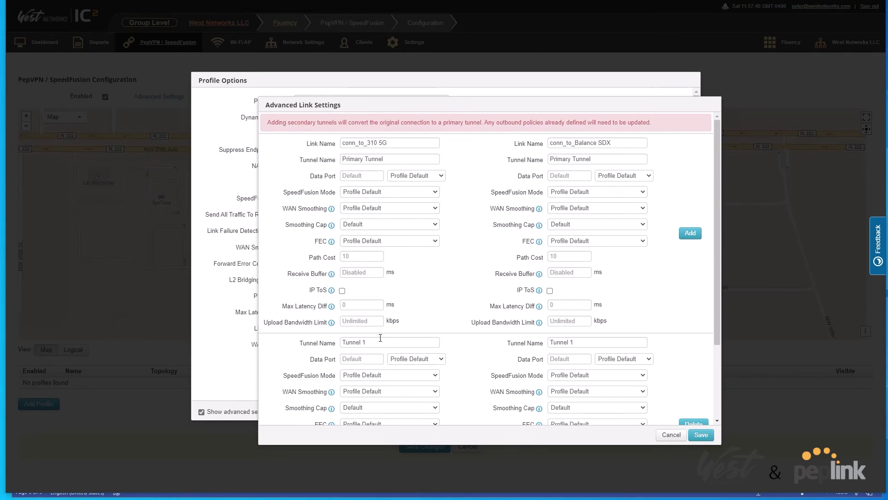
drag(372, 343, 285, 338)
text(VLAN10-L2)
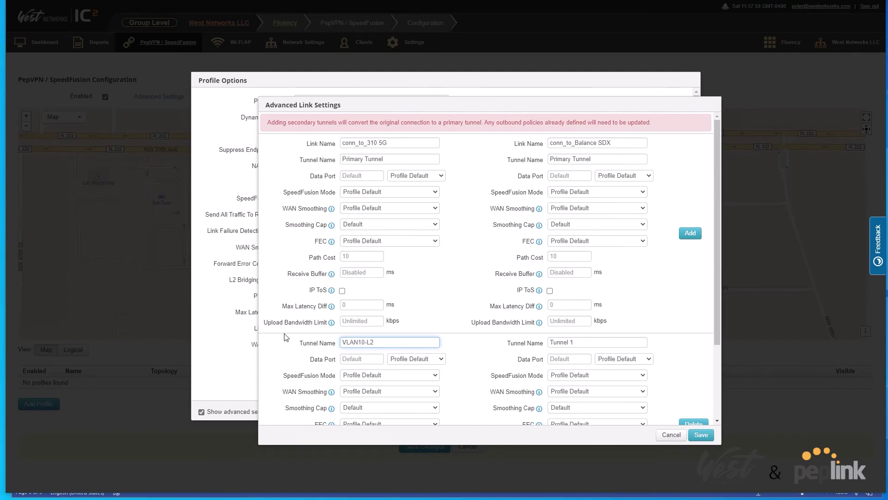
key(ctrl+a)
key(ctrl+c)
click(560, 342)
key(ctrl+a)
key(ctrl+v)
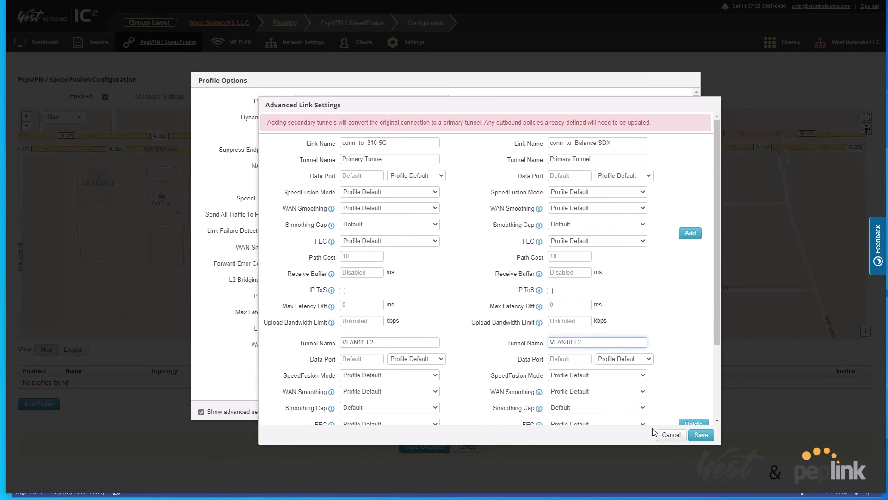
click(701, 435)
click(464, 273)
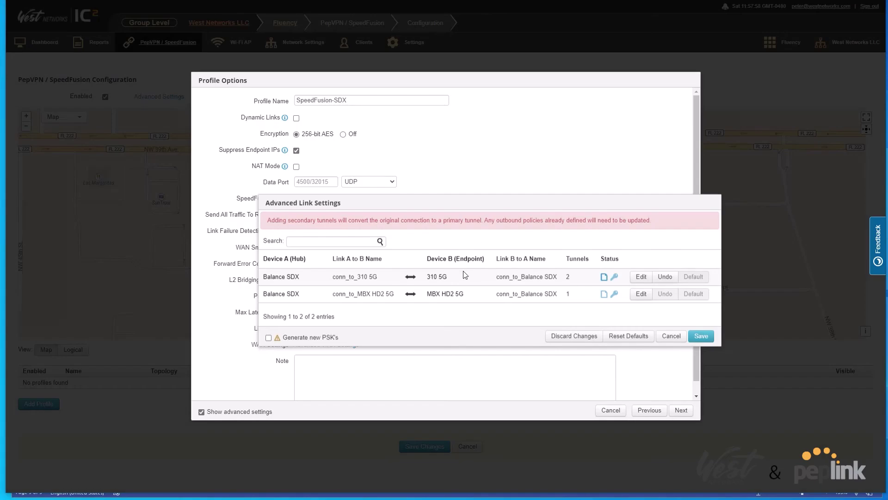
Step: Add a VLAN10-L2 secondary tunnel to the Balance SDX to MBX HD2 5G link and continue
click(640, 294)
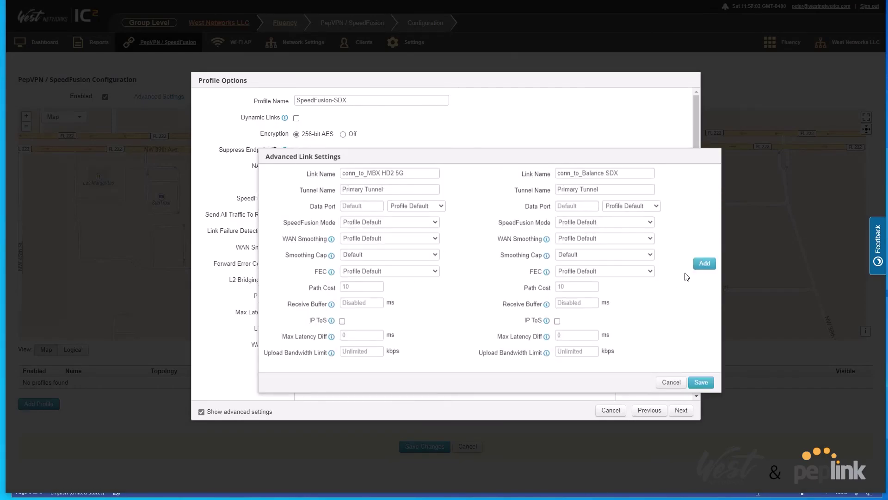
click(705, 265)
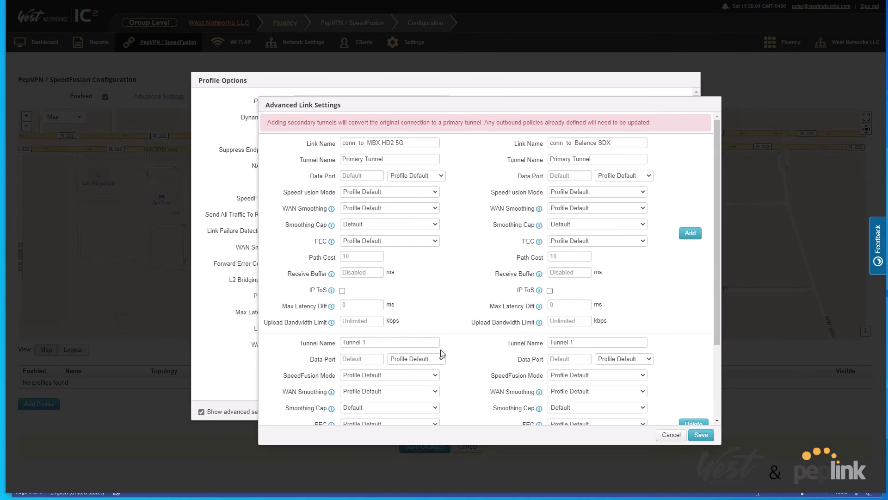
triple_click(387, 341)
text(VLAN10-L2)
key(Tab)
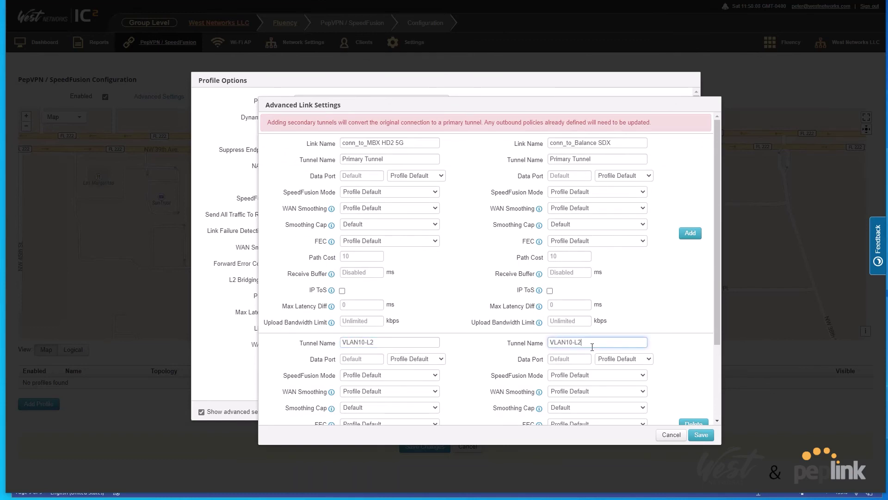
click(703, 436)
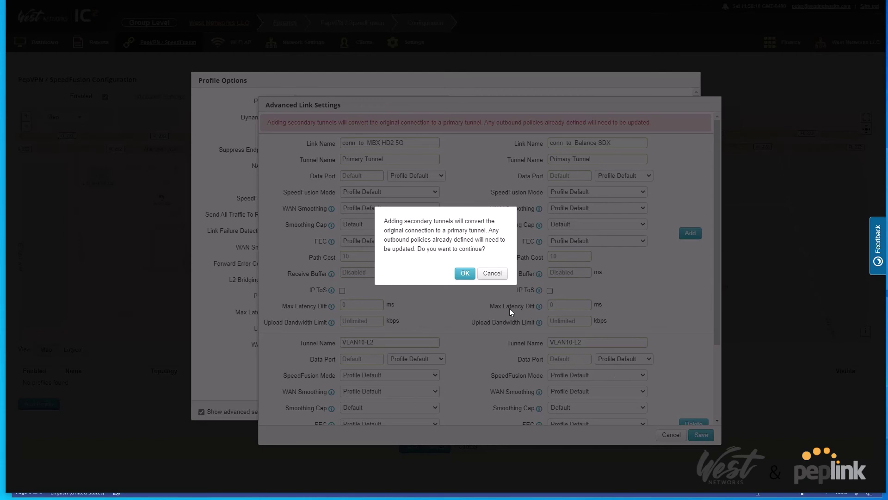
click(465, 274)
click(698, 336)
click(686, 410)
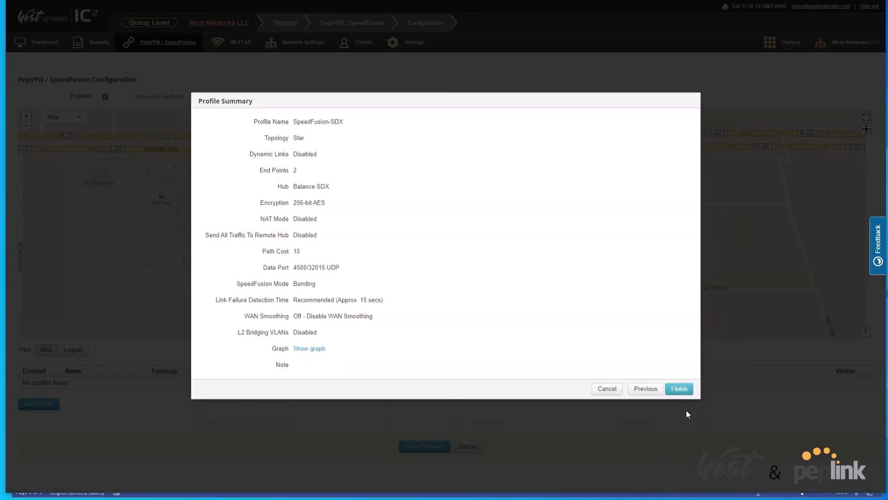
Step: Finish the SpeedFusion-SDX profile, save the group's SpeedFusion configuration, and return to the dashboard
click(679, 392)
click(426, 456)
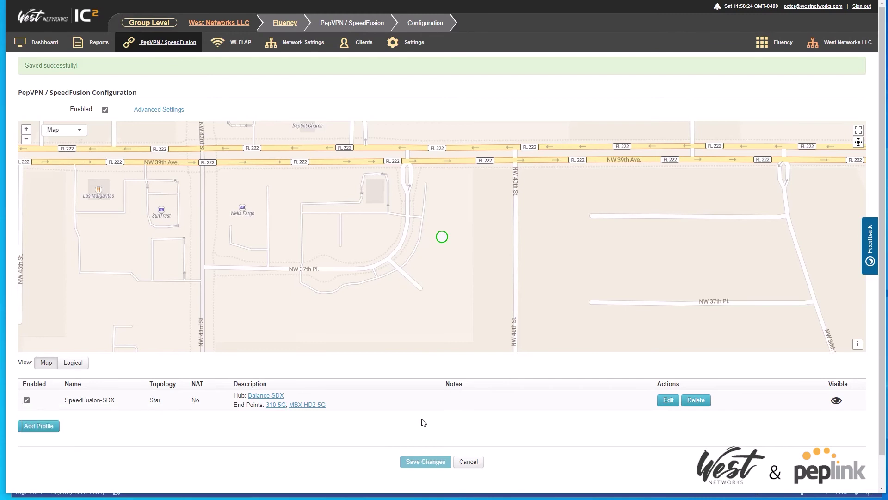
click(40, 43)
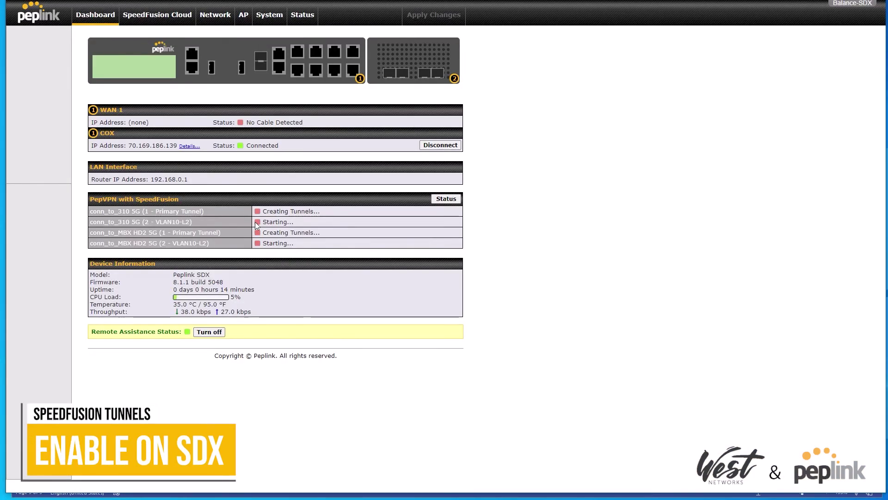
Step: Open the SDX's VLAN10-L2 LAN and reveal its Layer 2 PepVPN Bridging options
click(224, 20)
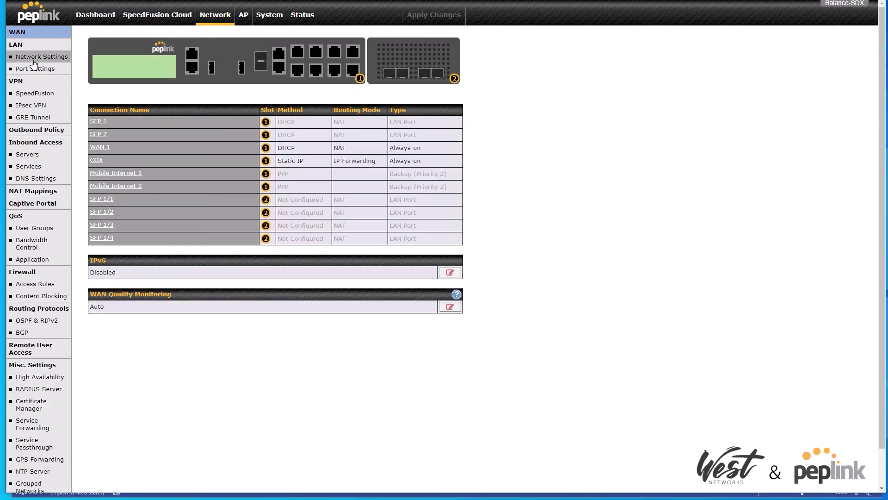
click(32, 62)
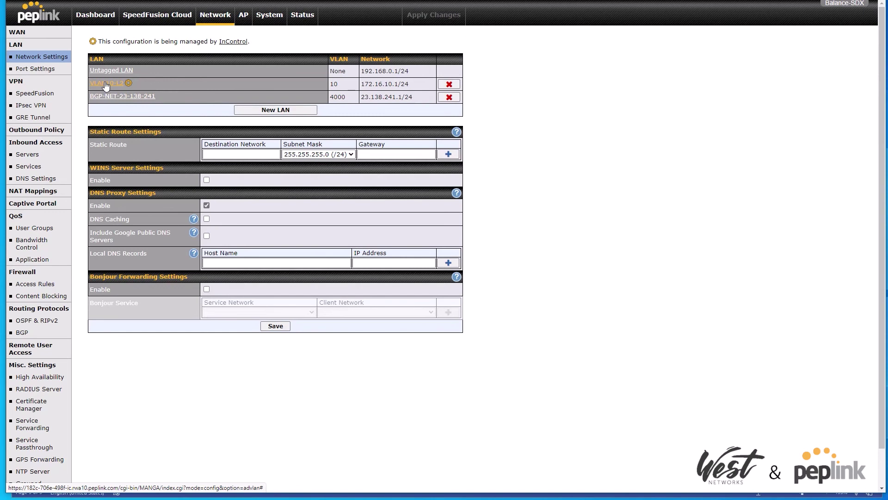
click(106, 85)
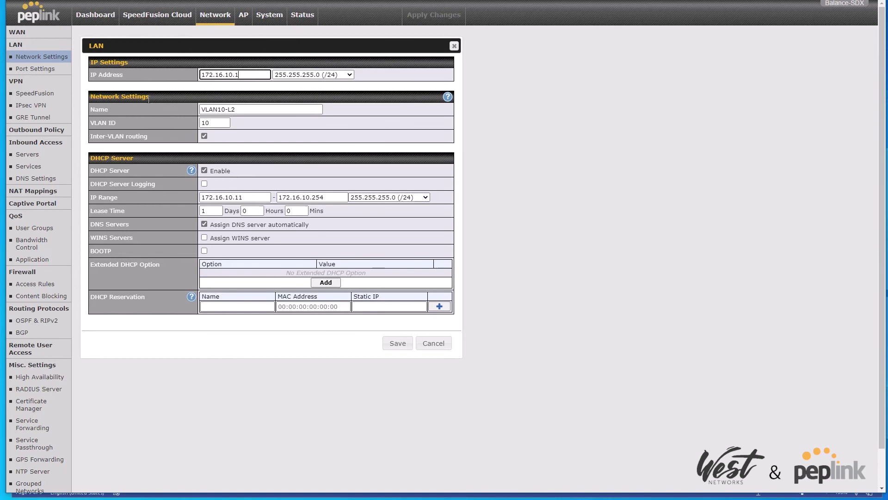
drag(155, 98, 82, 98)
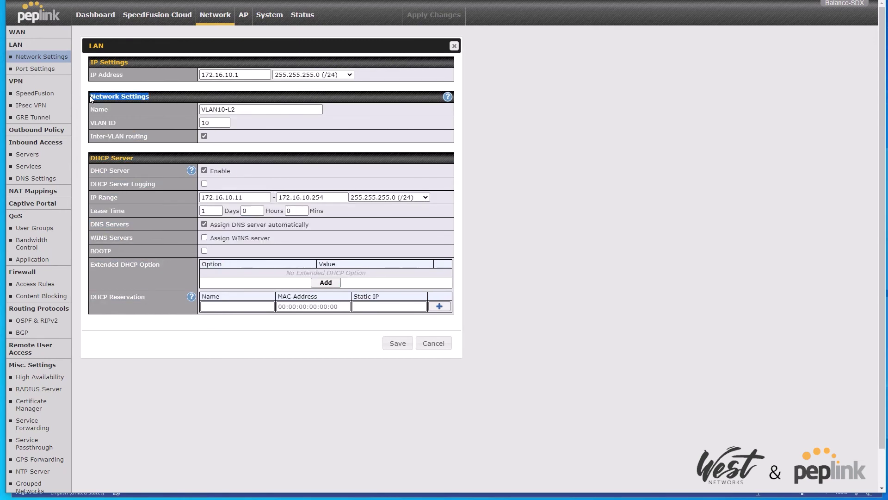
click(447, 97)
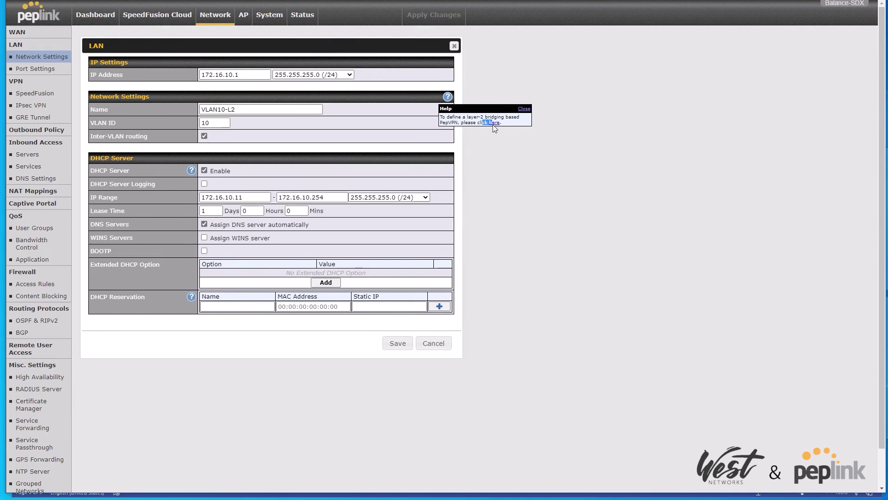
click(494, 123)
Step: Bridge the 310 5G and MBX HD2 5G VLAN10-L2 profiles, save, and apply the changes
click(213, 183)
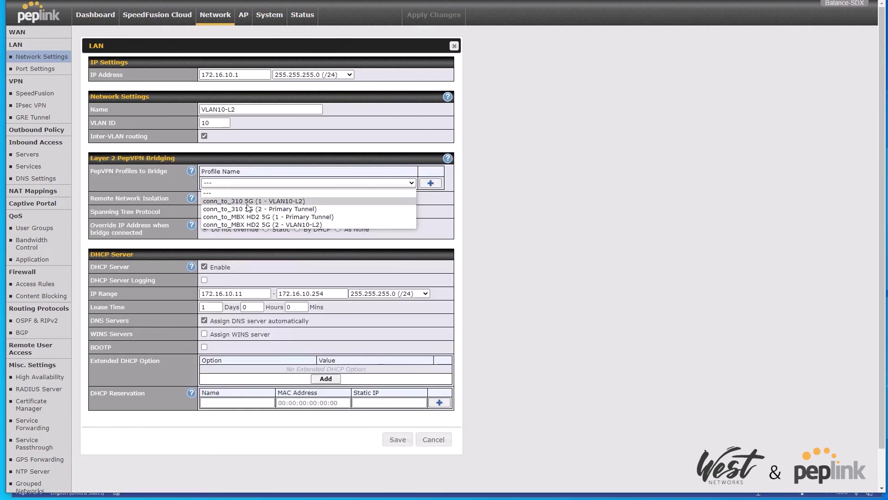
click(290, 202)
click(431, 183)
click(270, 198)
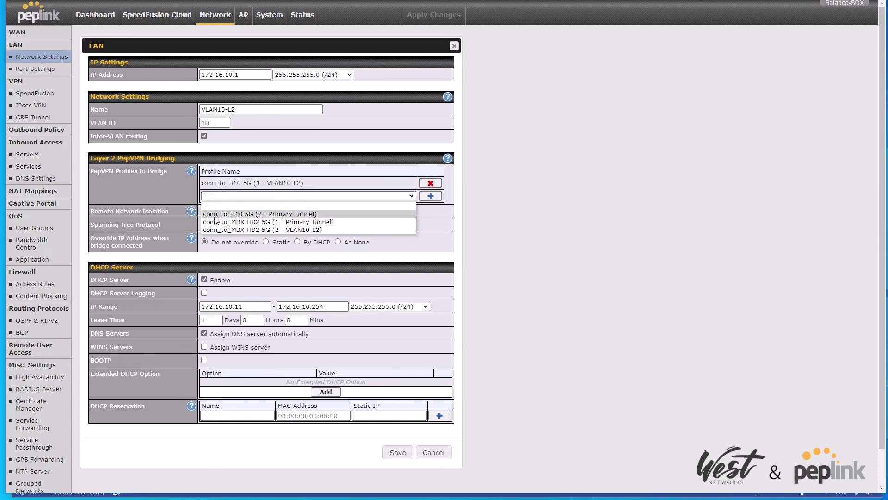
click(297, 230)
click(431, 196)
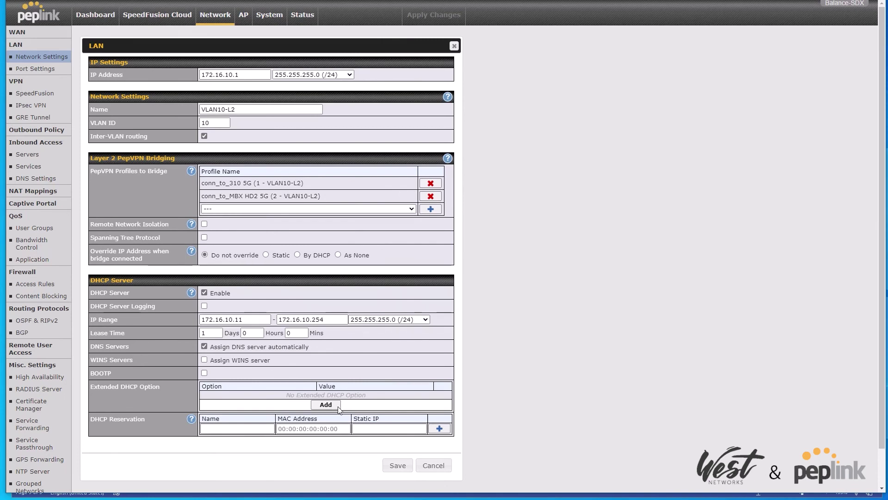
click(398, 465)
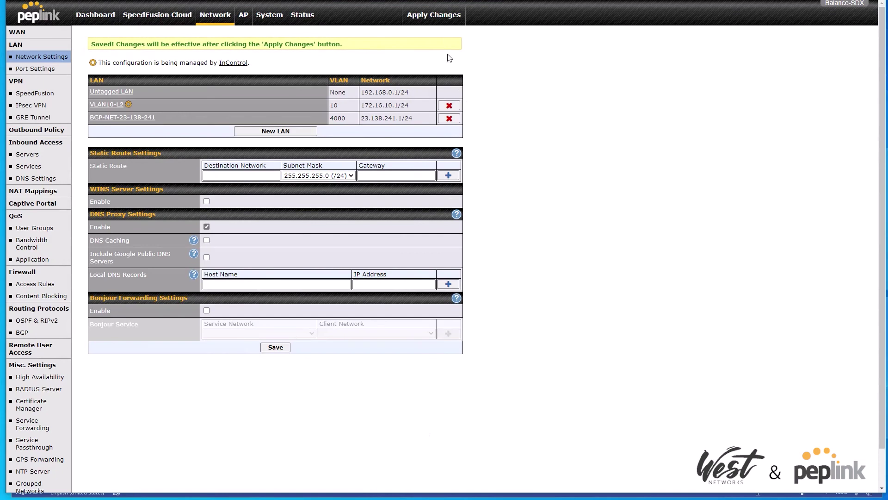
click(437, 14)
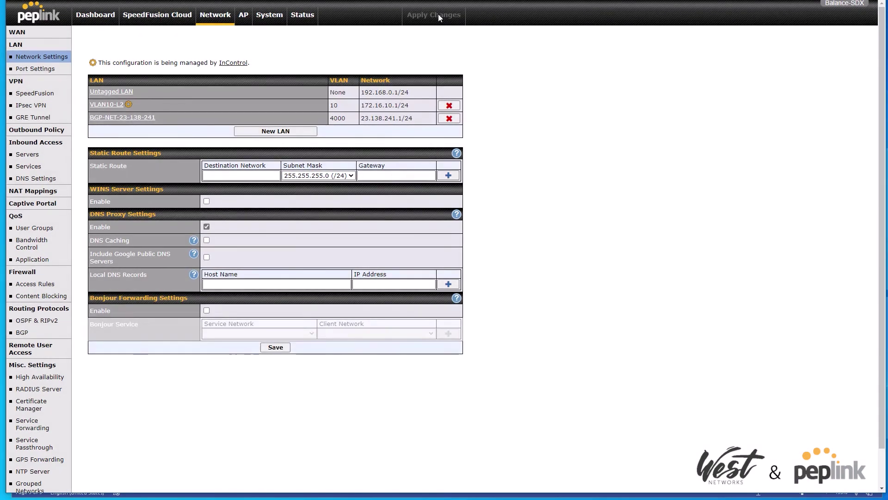
click(92, 19)
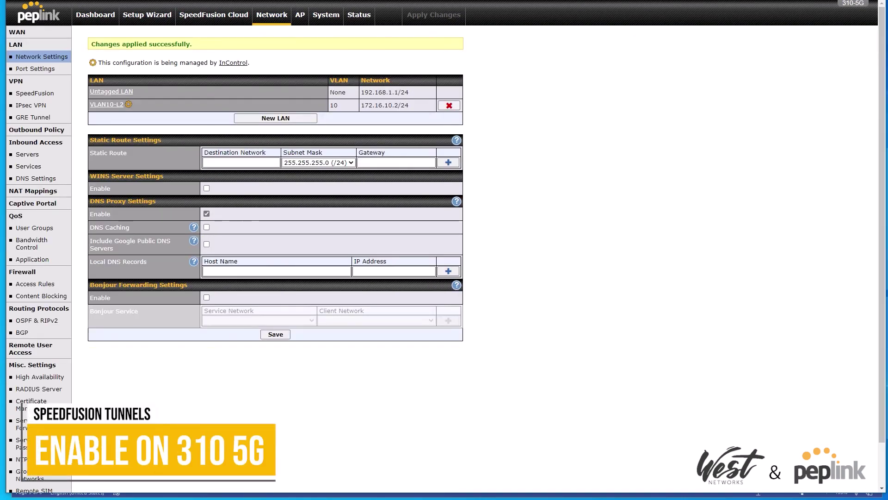
Step: On the 310 5G's VLAN10-L2 LAN, add the conn_to_Balance SDX (2 - VLAN10-L2) profile to Layer 2 bridging
click(41, 57)
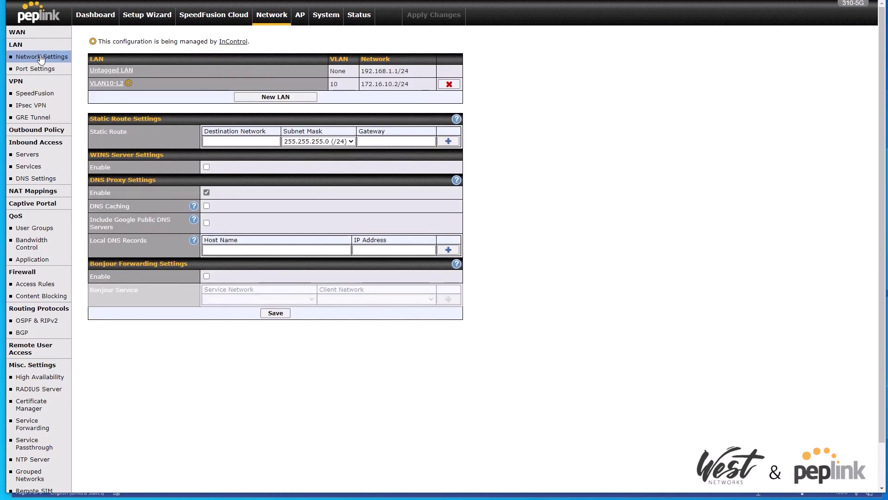
click(114, 84)
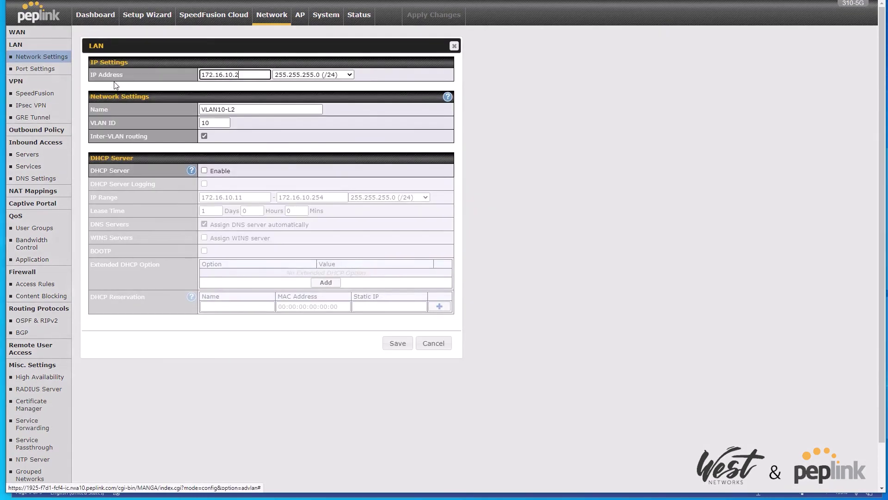
click(447, 96)
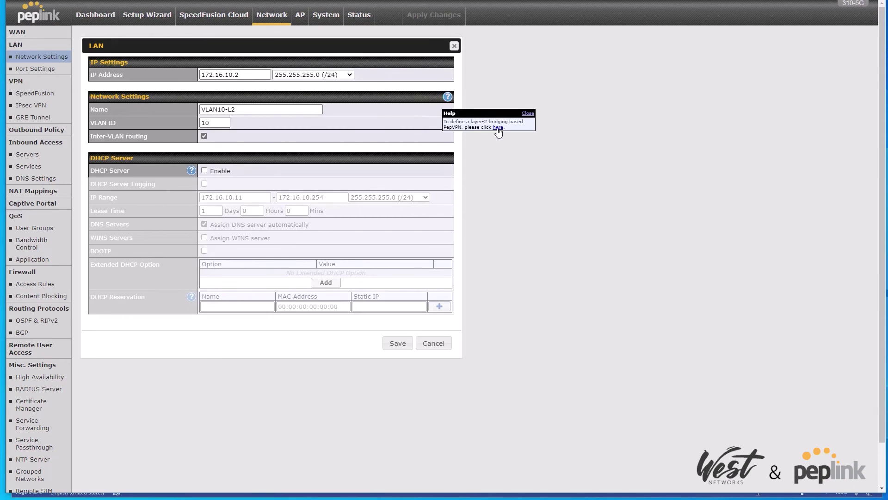
click(498, 127)
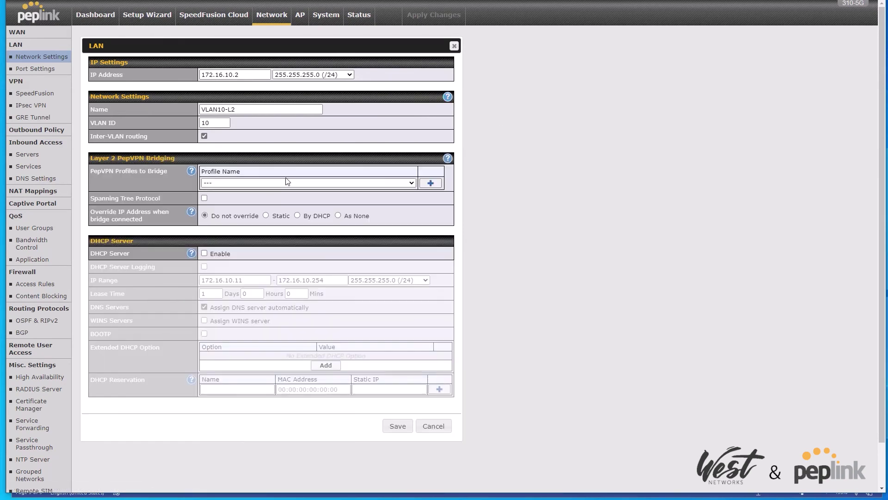
click(271, 182)
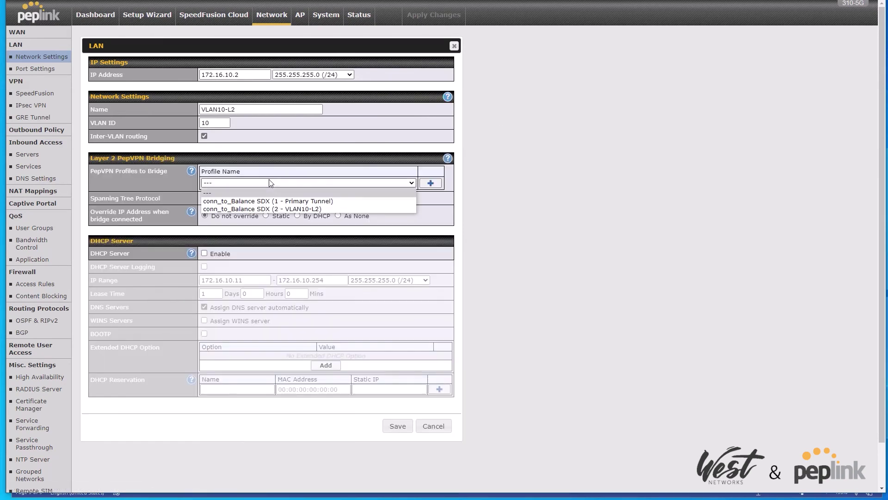
click(303, 209)
click(430, 183)
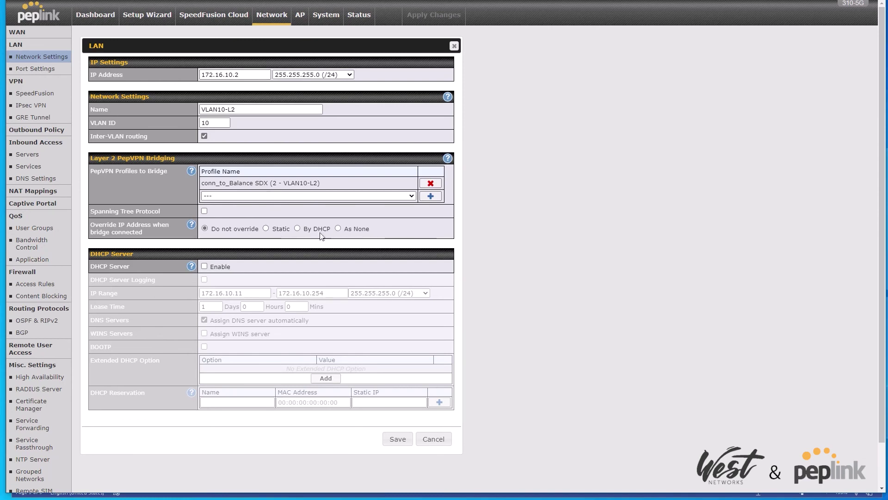
Step: Keep the IP override at Do not override, then save and apply the bridging changes
click(266, 228)
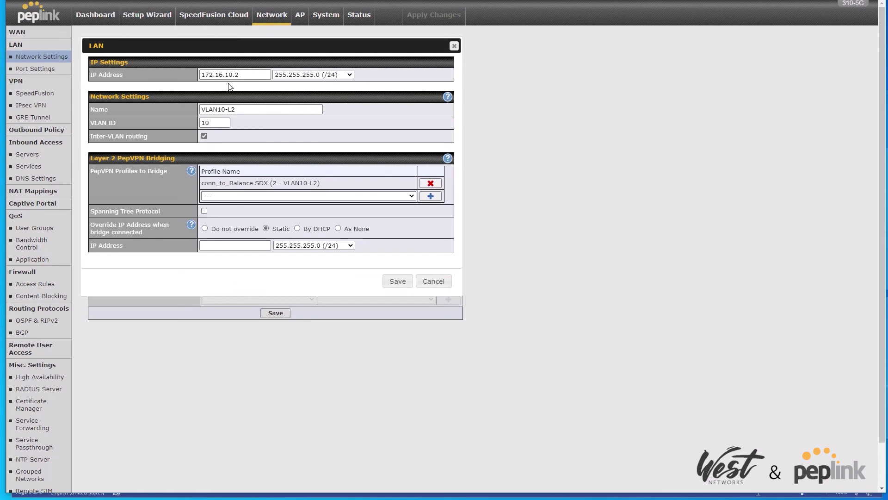
click(318, 230)
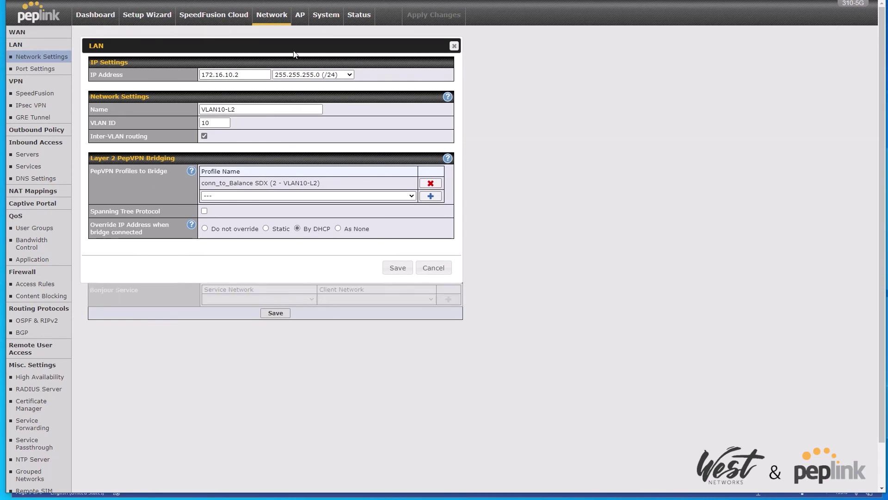
click(348, 228)
drag(222, 230, 217, 233)
click(217, 231)
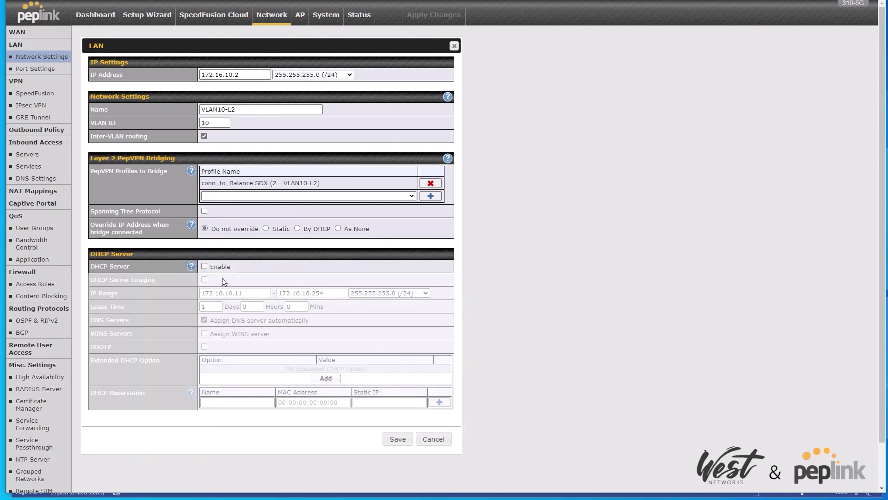
click(400, 441)
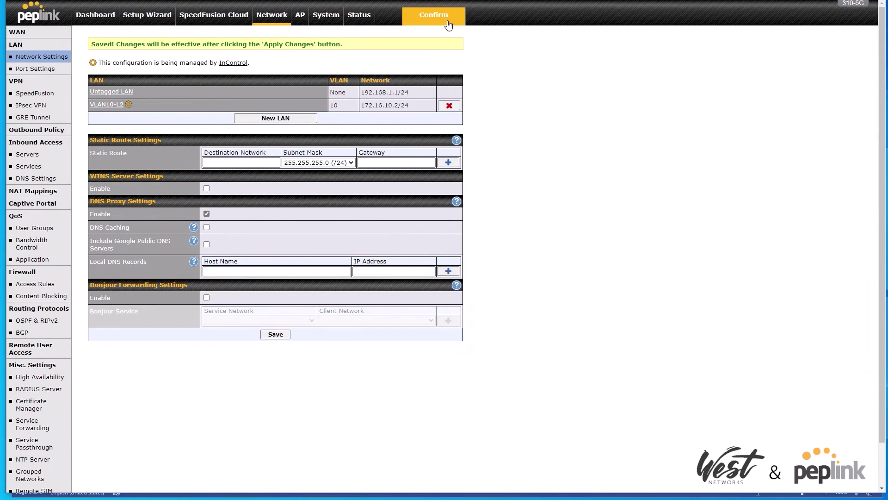
click(445, 18)
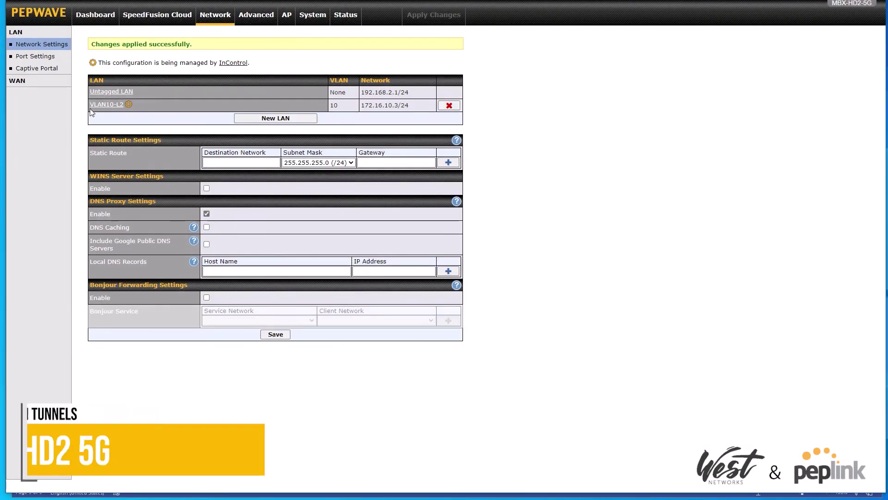
Step: Set the VLAN10-L2 LAN to bridge over the conn_to_Balance SDX (1 - VLAN10-L2) PepVPN profile
click(107, 104)
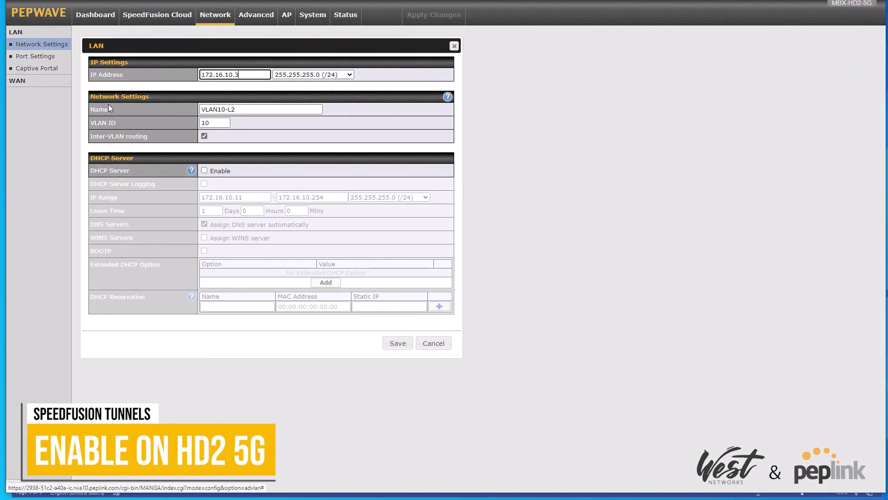
click(388, 127)
click(447, 97)
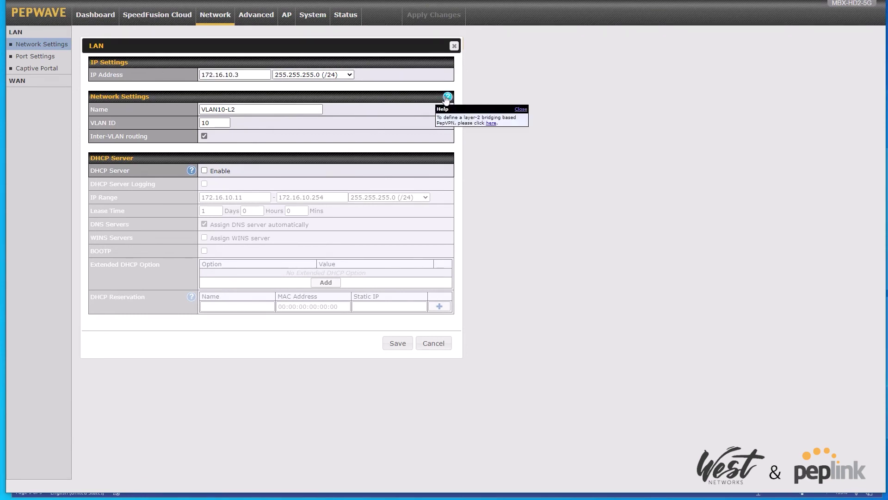
click(491, 123)
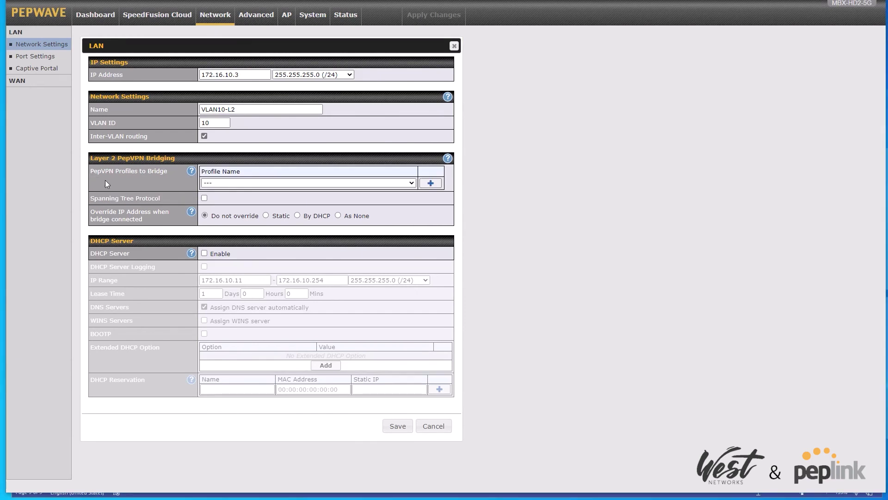
click(227, 183)
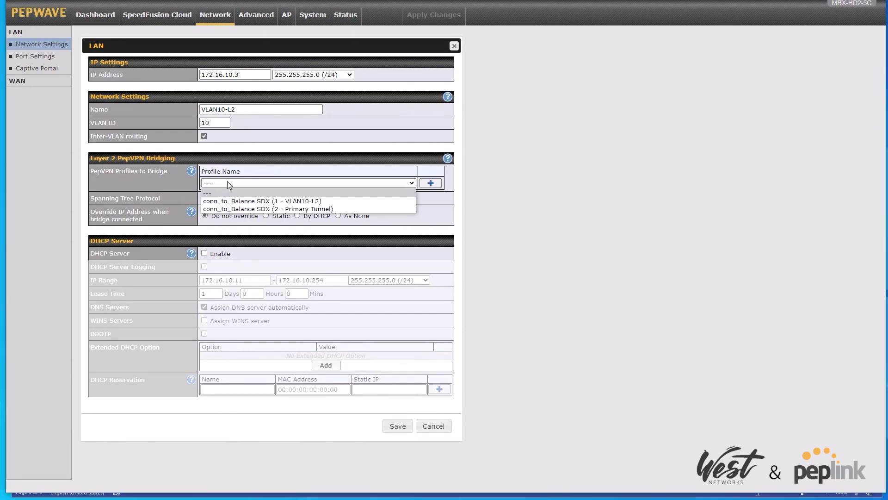
click(238, 203)
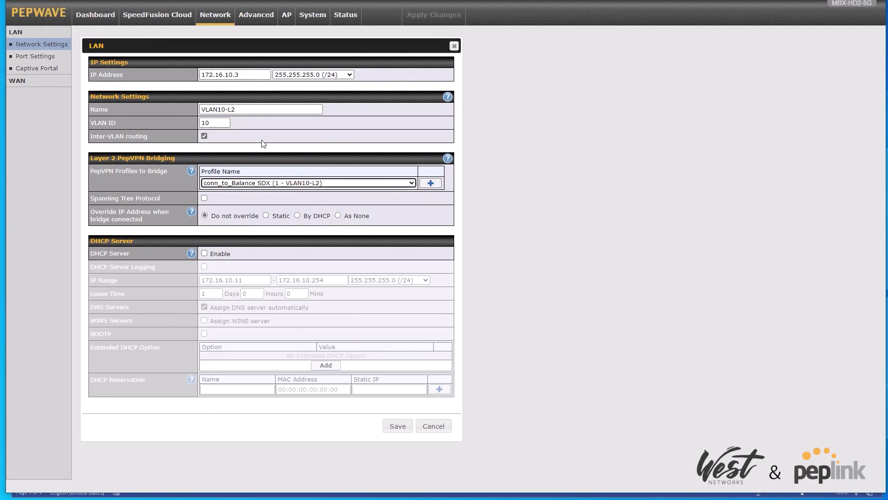
Step: Keep the bridged IP override at 'Do not override', then save and apply the changes
drag(249, 75, 184, 73)
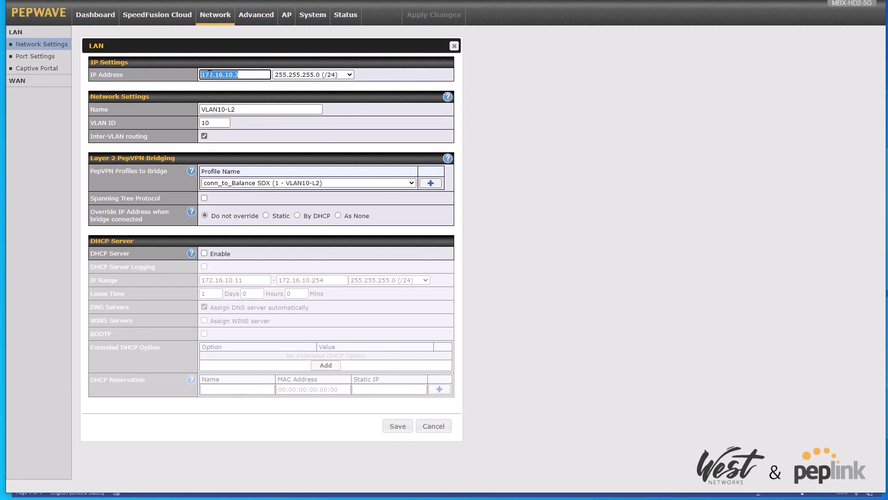
click(296, 255)
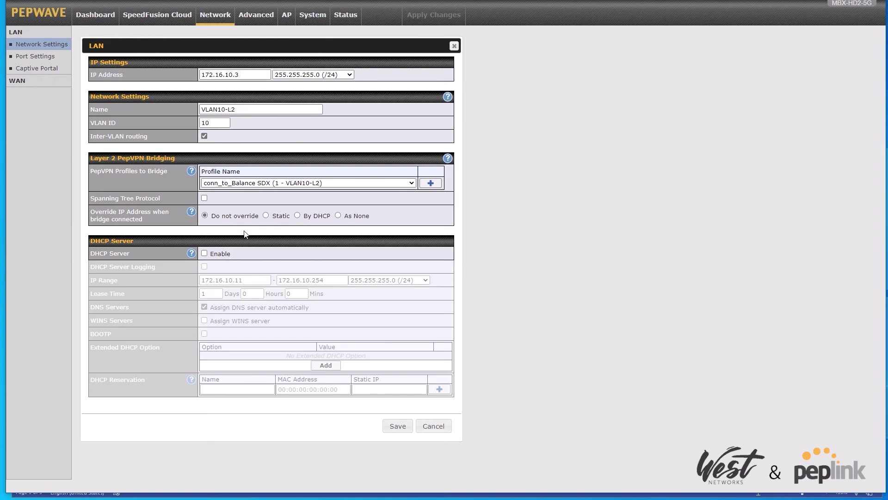
click(285, 221)
click(298, 215)
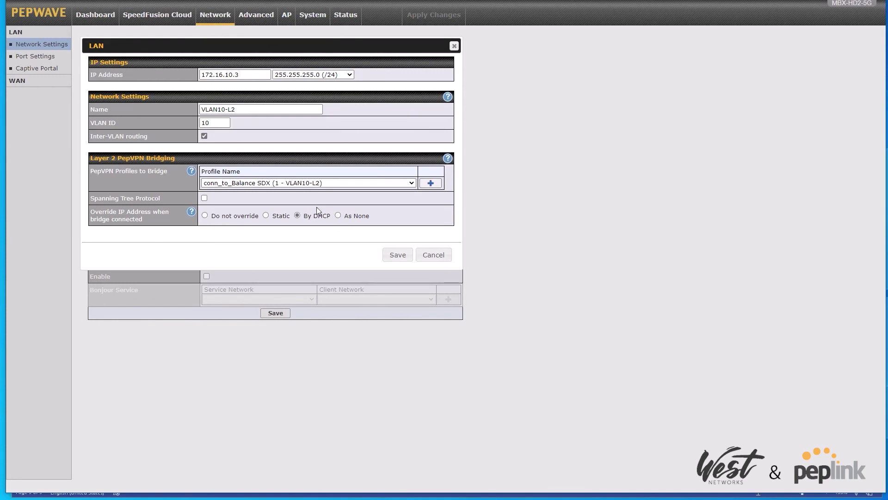
click(363, 218)
click(247, 217)
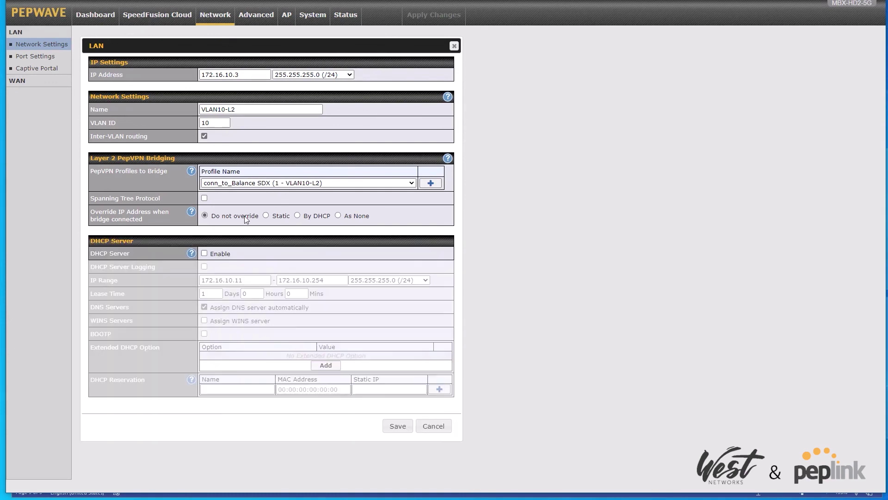
click(398, 426)
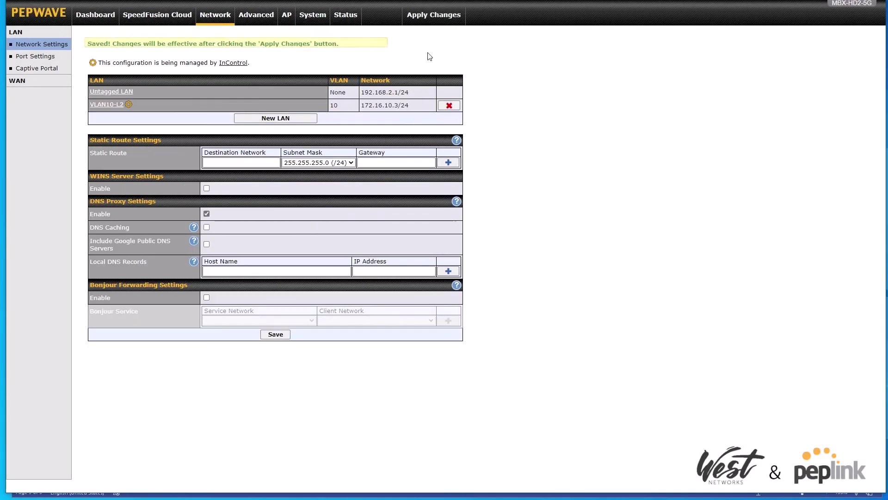
click(438, 22)
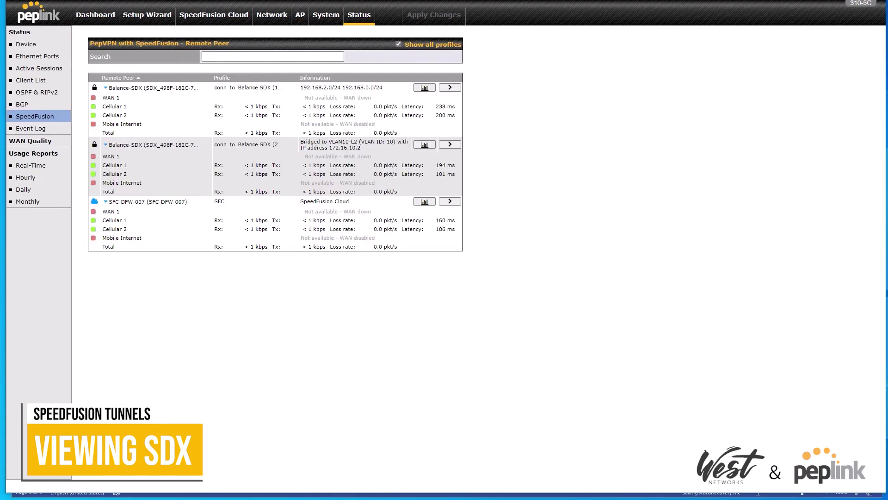
Step: Set LAN port 1 to Access mode on VLAN10-L2 in Port Settings
click(276, 20)
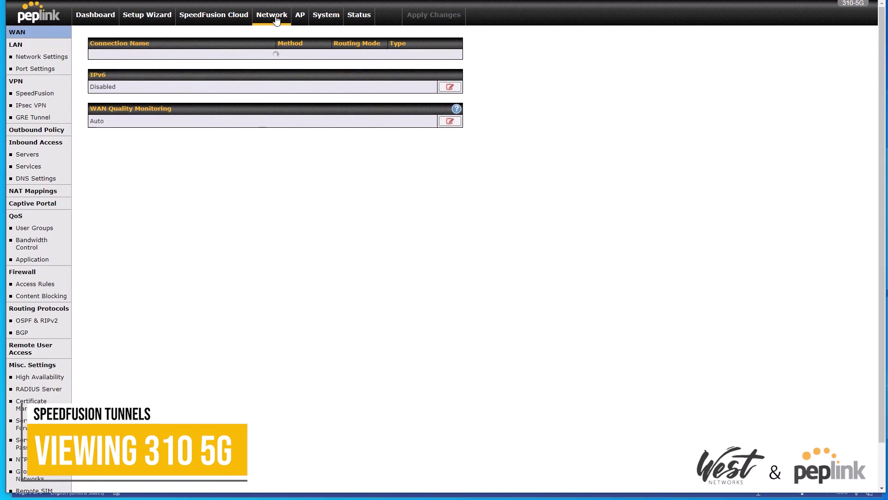
click(64, 76)
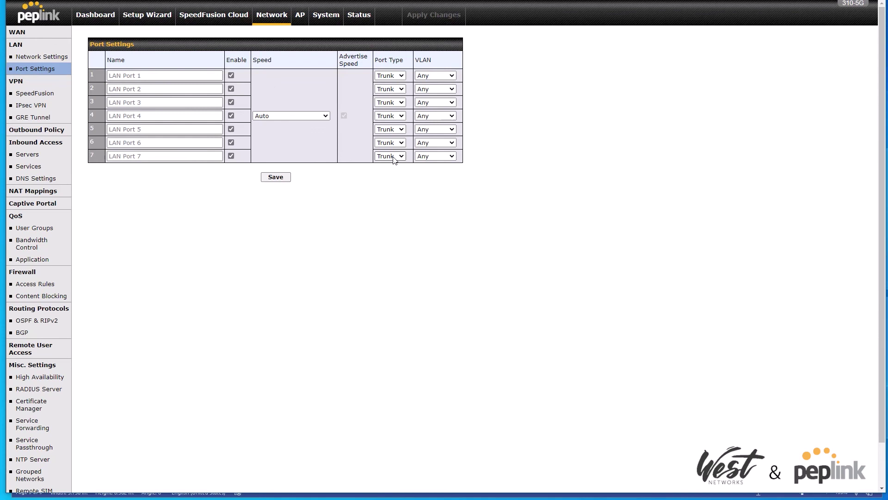
click(390, 75)
click(395, 91)
click(436, 76)
click(431, 94)
Step: Return LAN port 1 to Trunk mode carrying Any VLAN and save the port settings
click(390, 75)
click(390, 84)
click(434, 78)
click(434, 86)
click(282, 175)
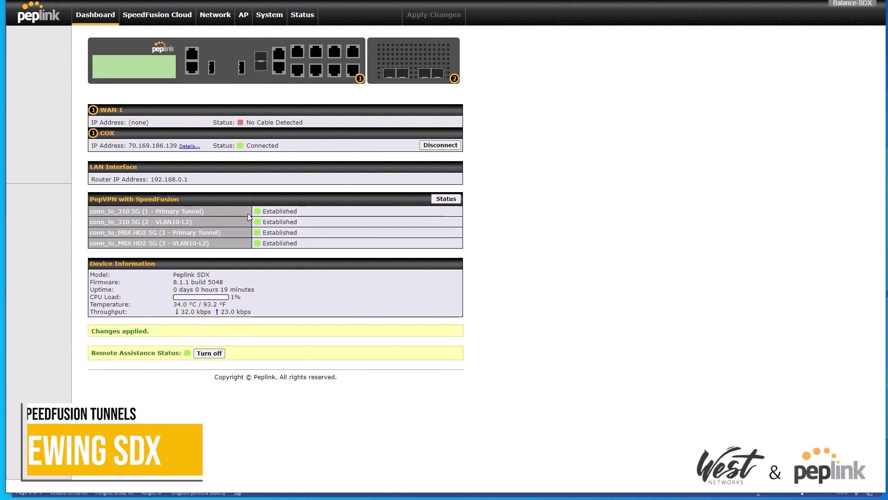
Step: Review the SpeedFusion status for both 310-5G peers bridged to VLAN10-L2, then view the empty Client List
click(303, 16)
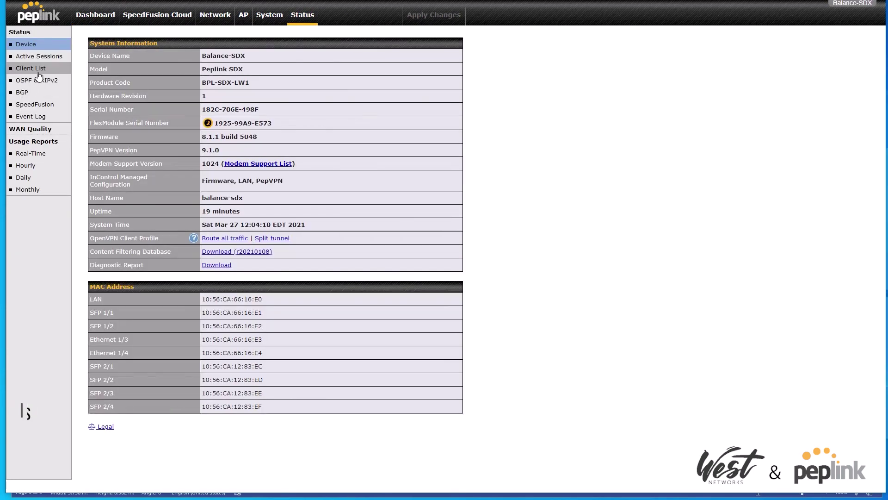
click(39, 106)
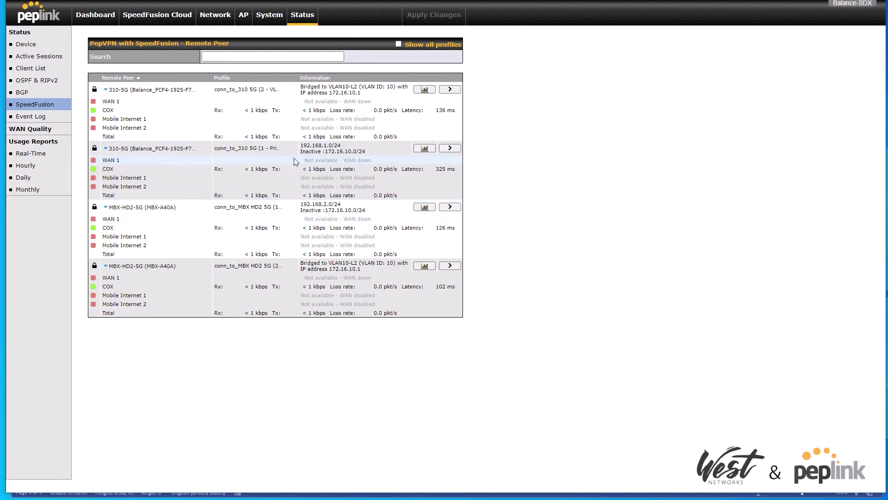
click(335, 151)
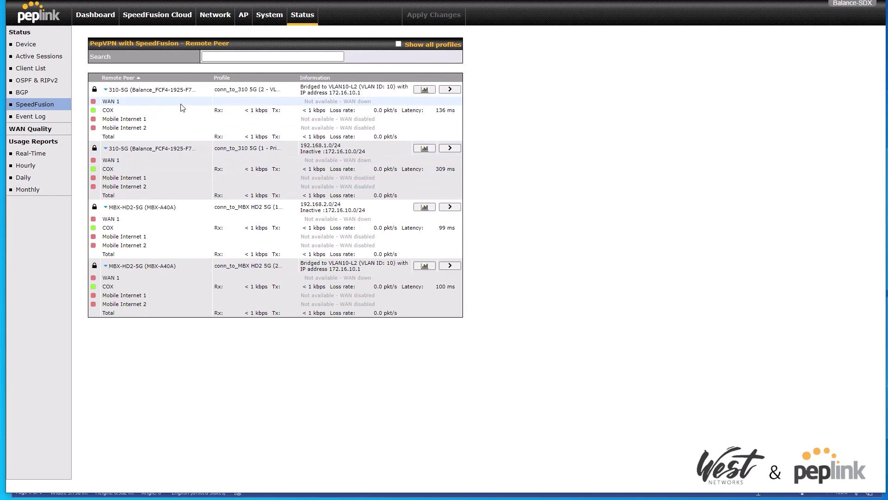
click(44, 69)
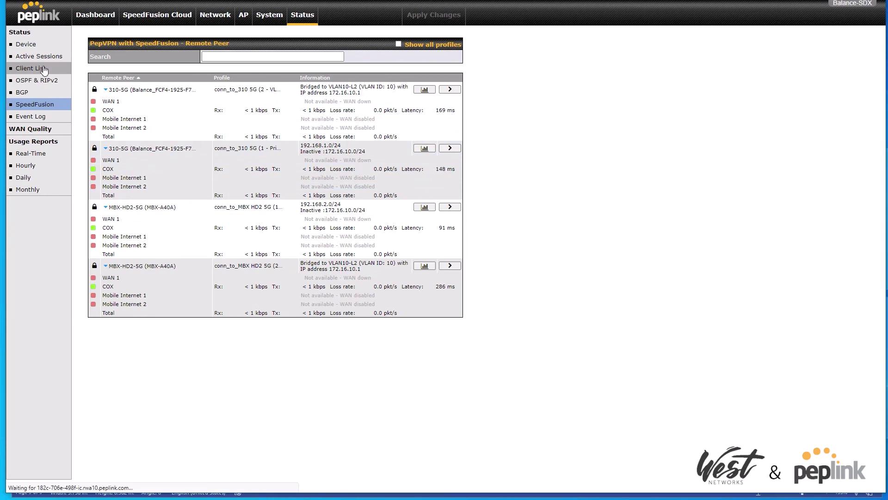
Step: Ping 172.16.10.3 over VLAN10-L2 from the hub, then reload the Client List to see bridged devices
click(269, 16)
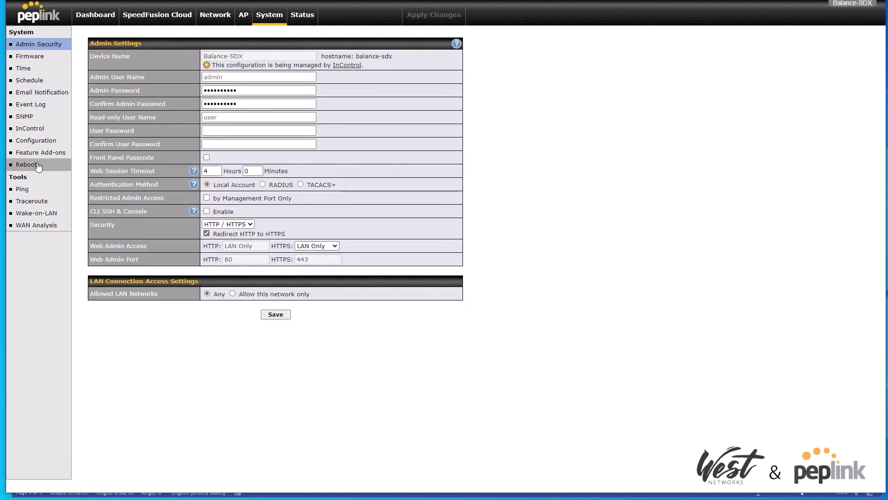
click(40, 192)
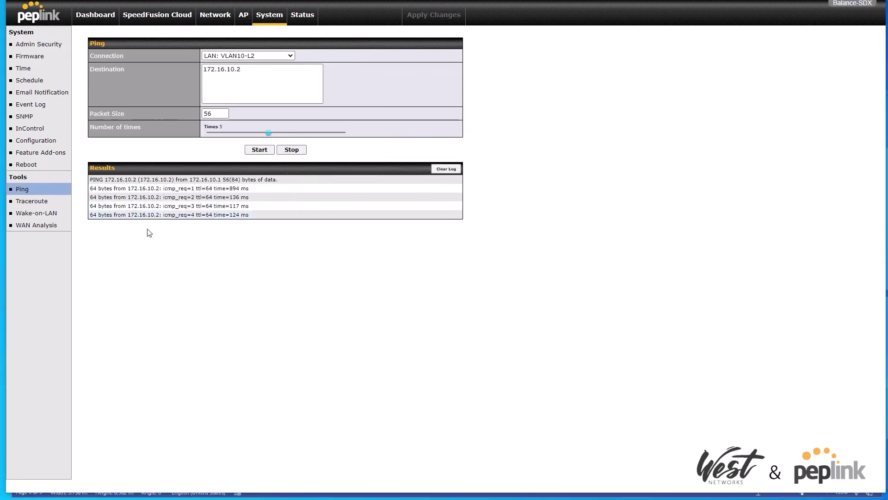
click(264, 78)
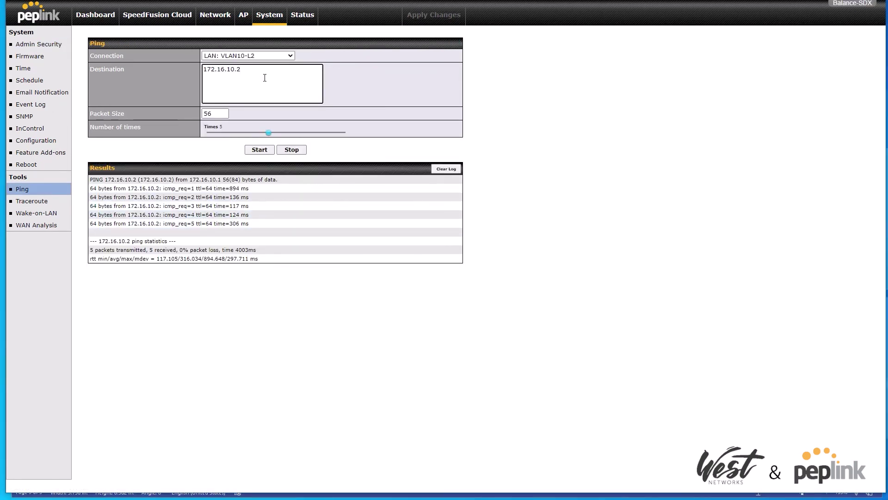
text(3)
click(258, 154)
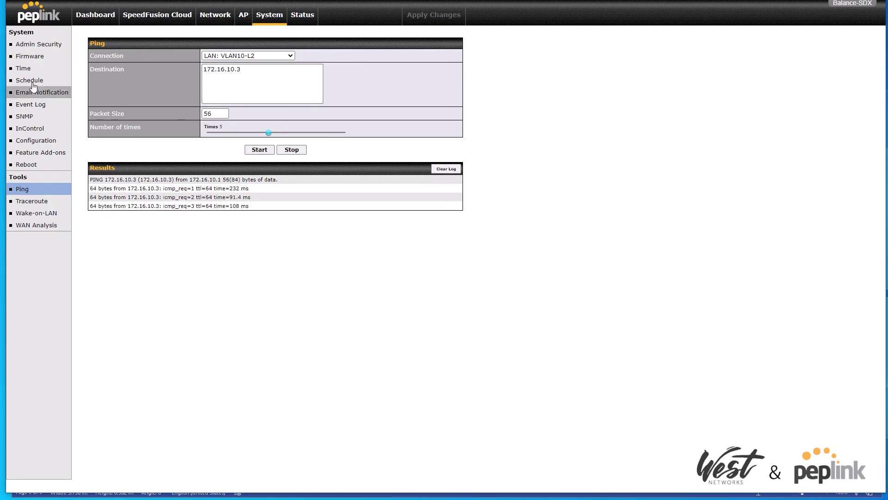
click(303, 14)
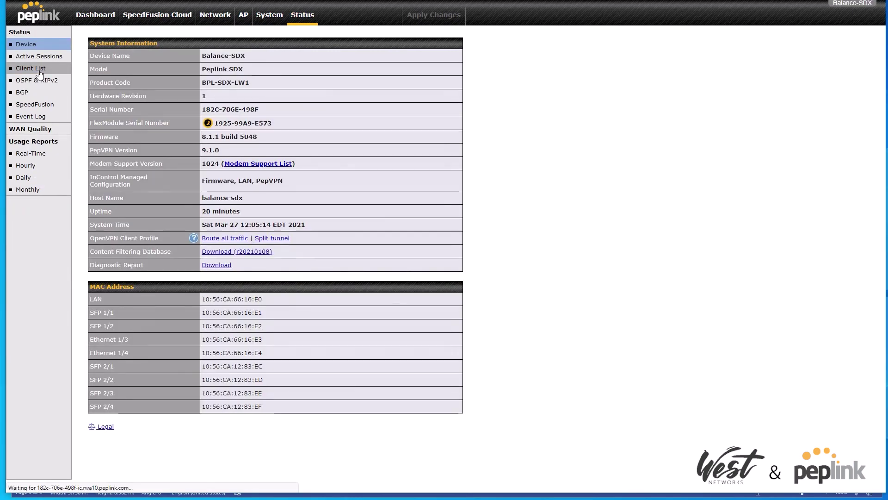
click(41, 72)
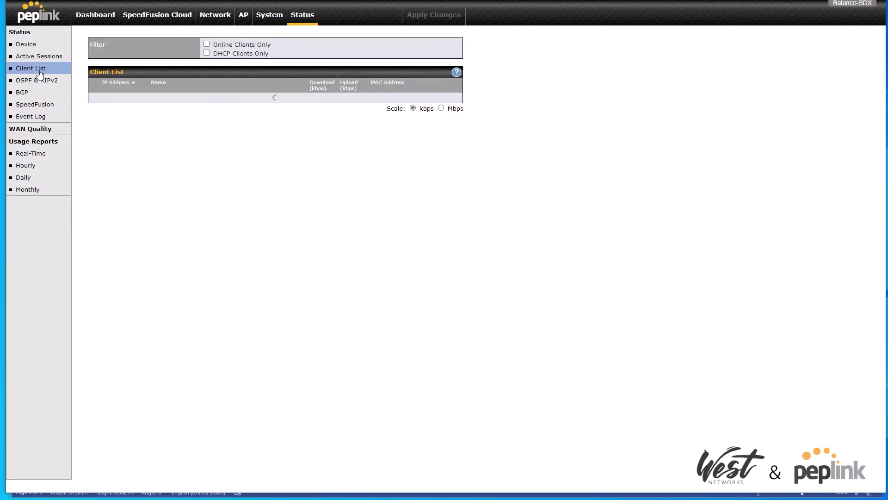